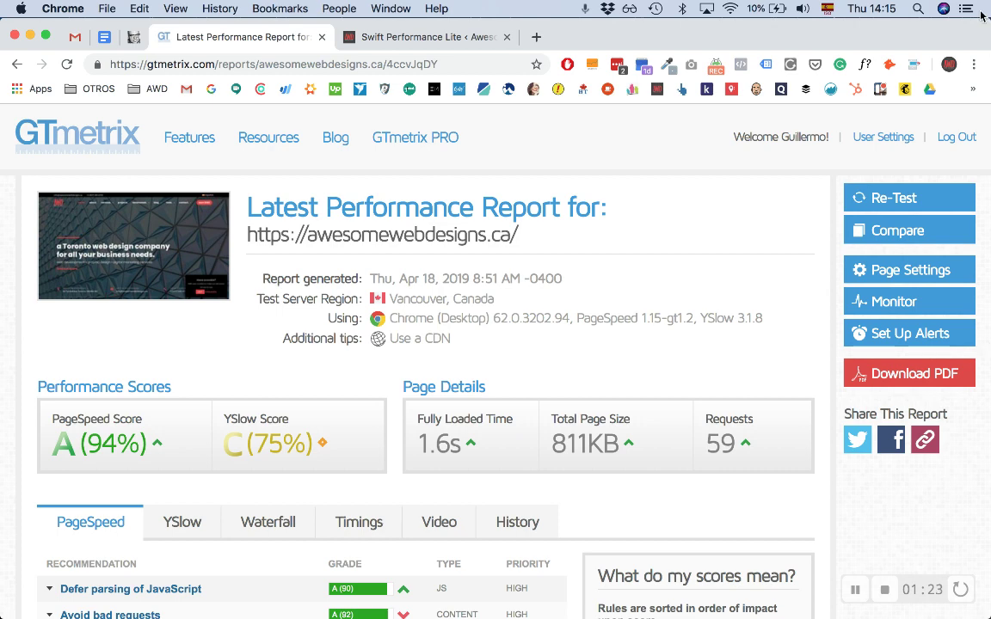
Switch to the Swift Performance Lite settings in WordPress and view the Use Compute API option
left_click(454, 38)
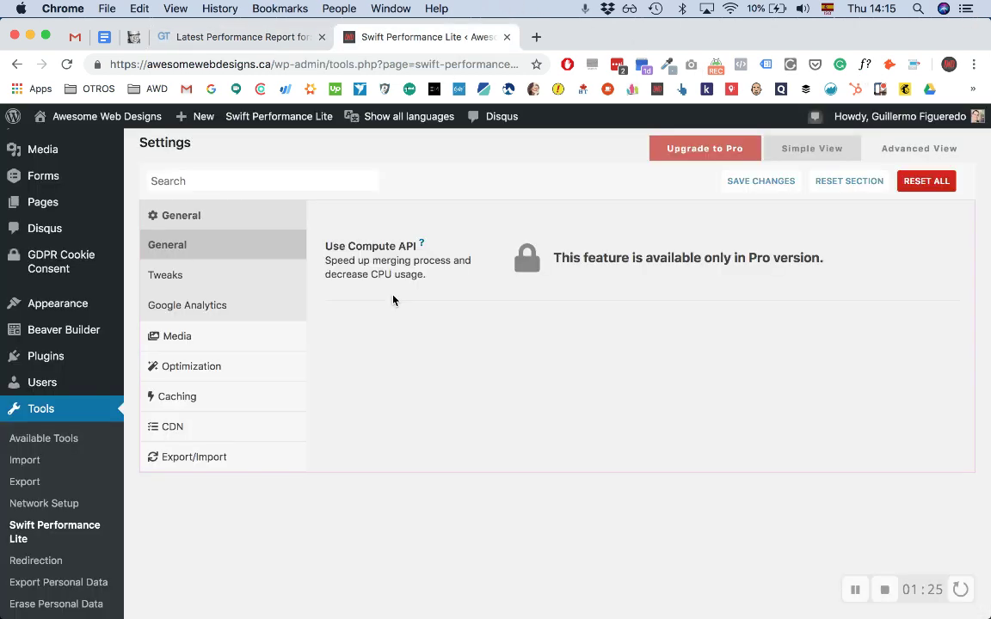
scroll(425, 390, "up", 2)
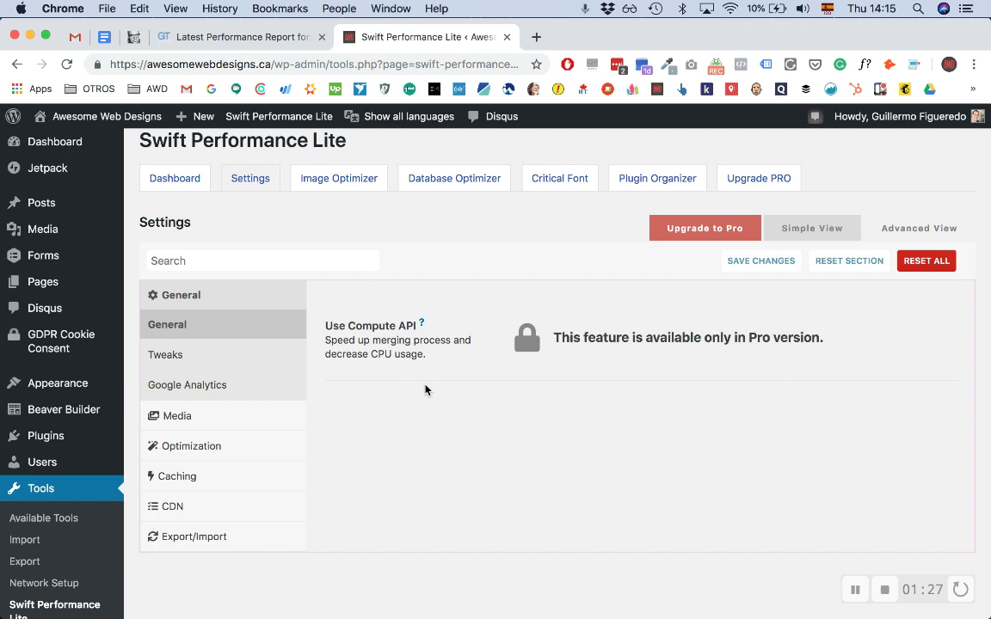
scroll(425, 389, "up", 1)
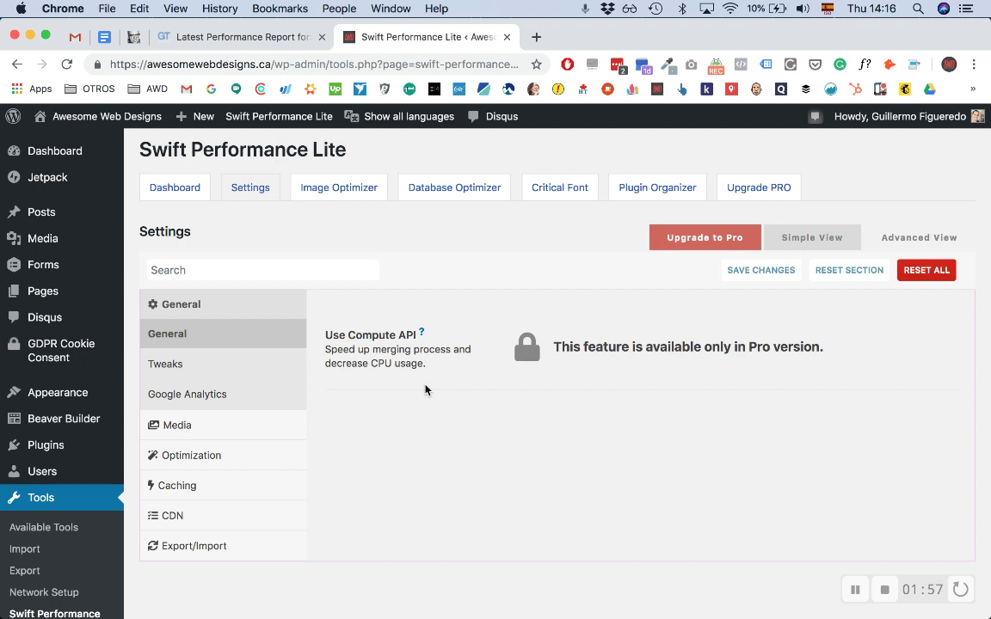
Review the Tweaks options, including Custom Htaccess, and the Google Analytics bypass option in the general settings
left_click(185, 366)
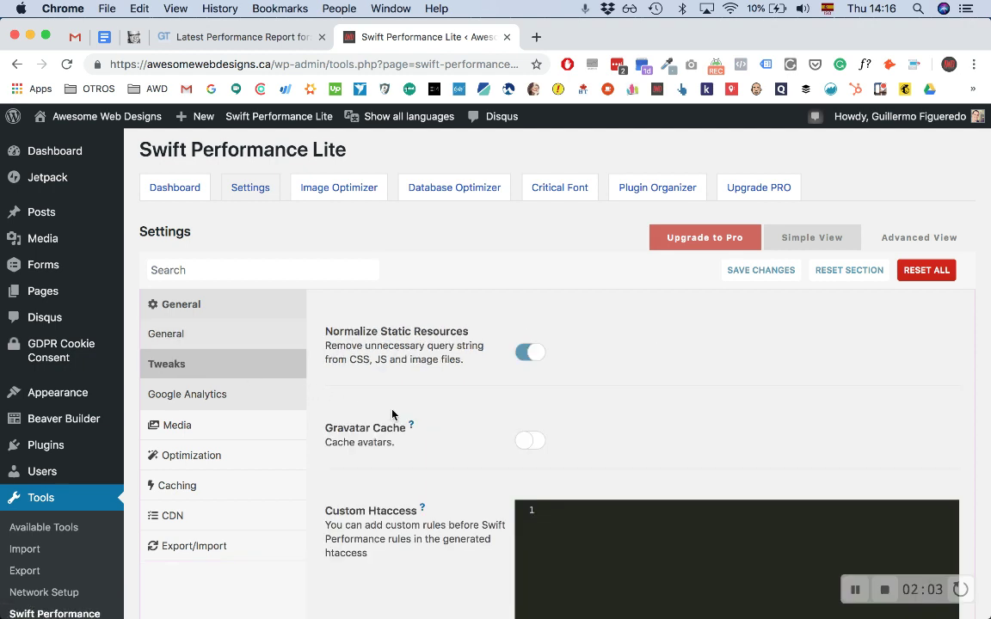
scroll(392, 415, "down", 1)
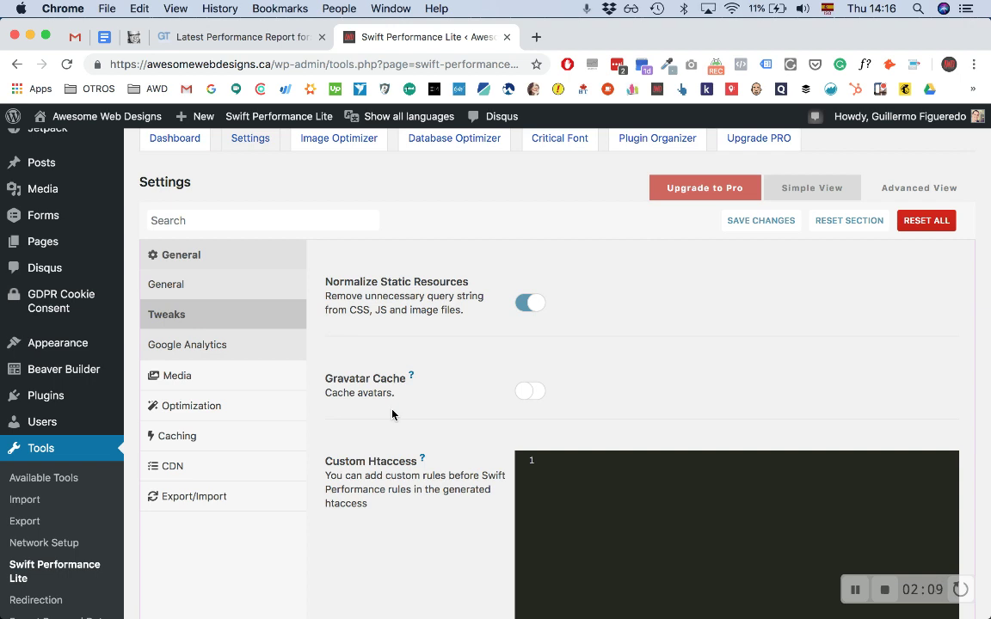
scroll(435, 407, "down", 5)
scroll(435, 407, "up", 5)
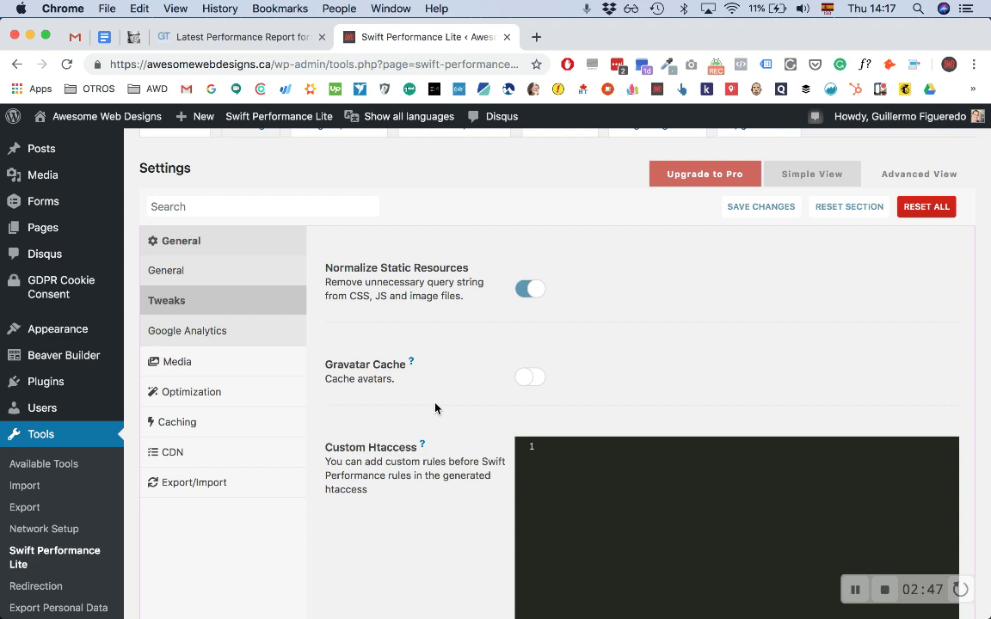
left_click(195, 333)
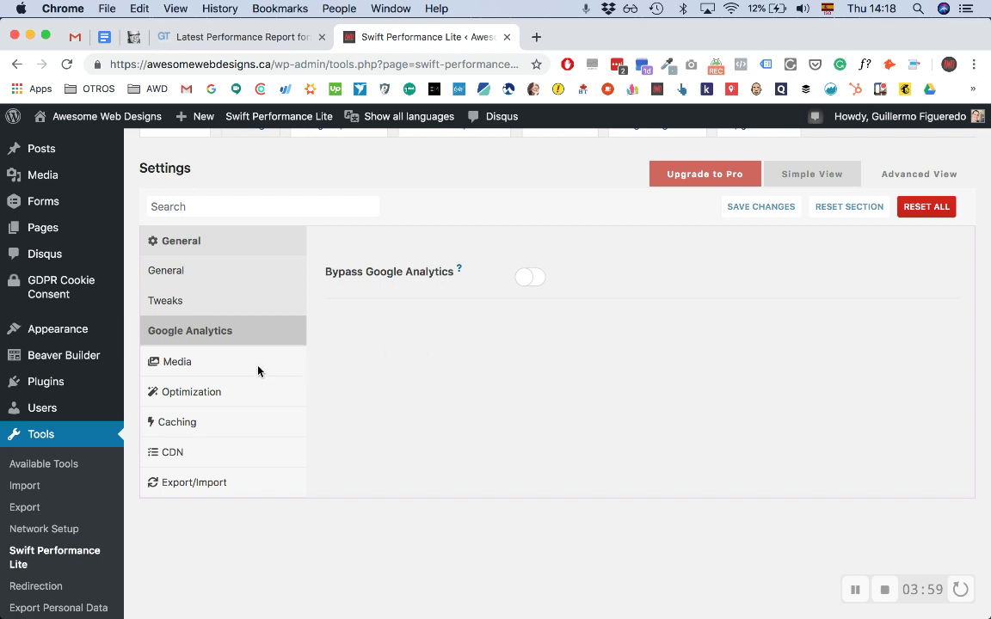
Review the Media image settings, from Optimize Images on Upload through Lazyload, Exclude Images and Inline Lazy Load Images
left_click(230, 371)
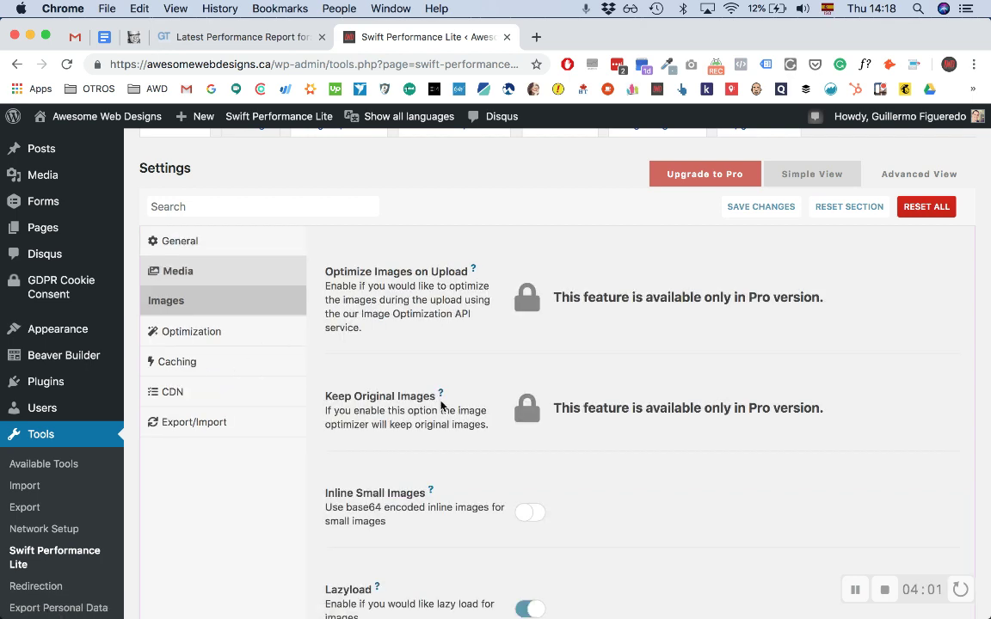
scroll(440, 406, "down", 1)
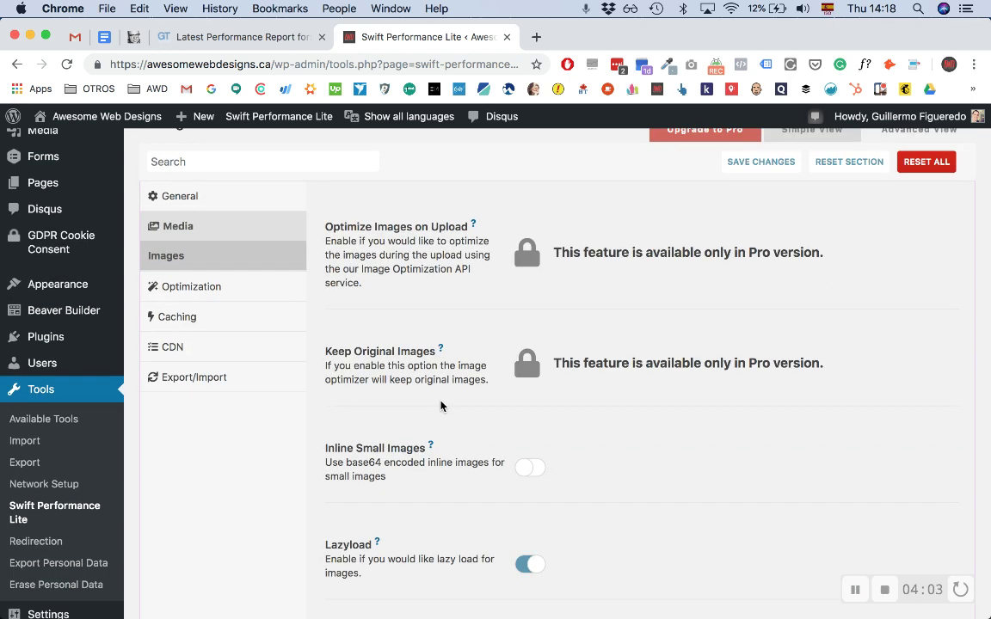
scroll(440, 405, "down", 2)
scroll(440, 406, "down", 2)
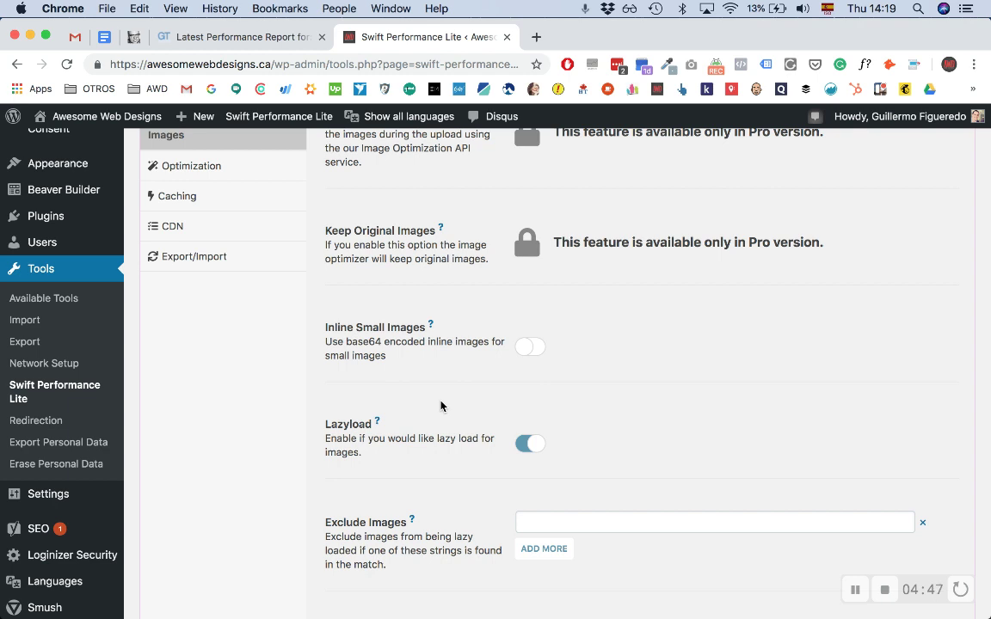
scroll(440, 405, "down", 4)
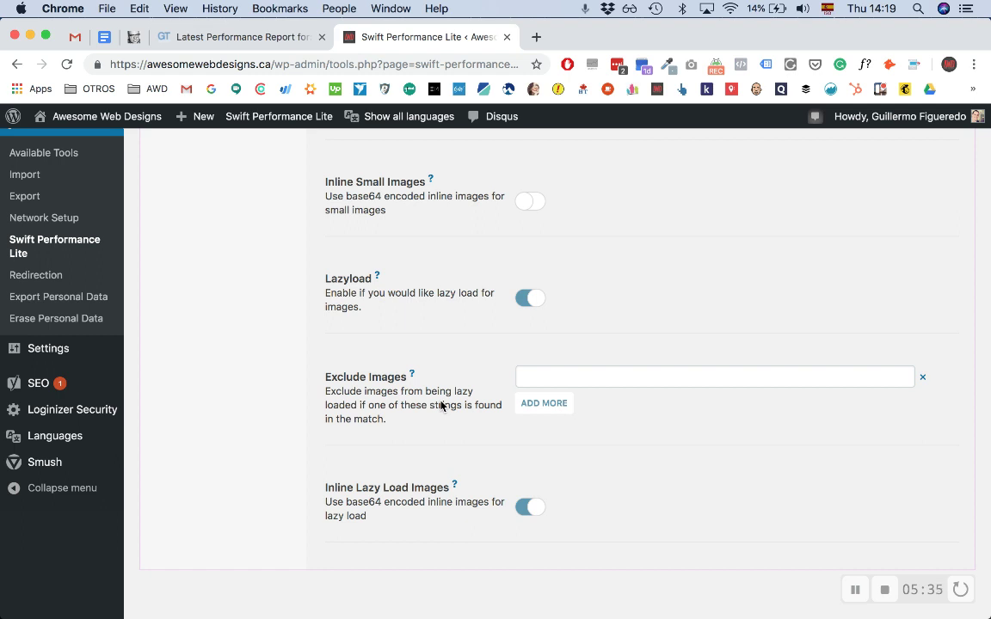
left_click(553, 382)
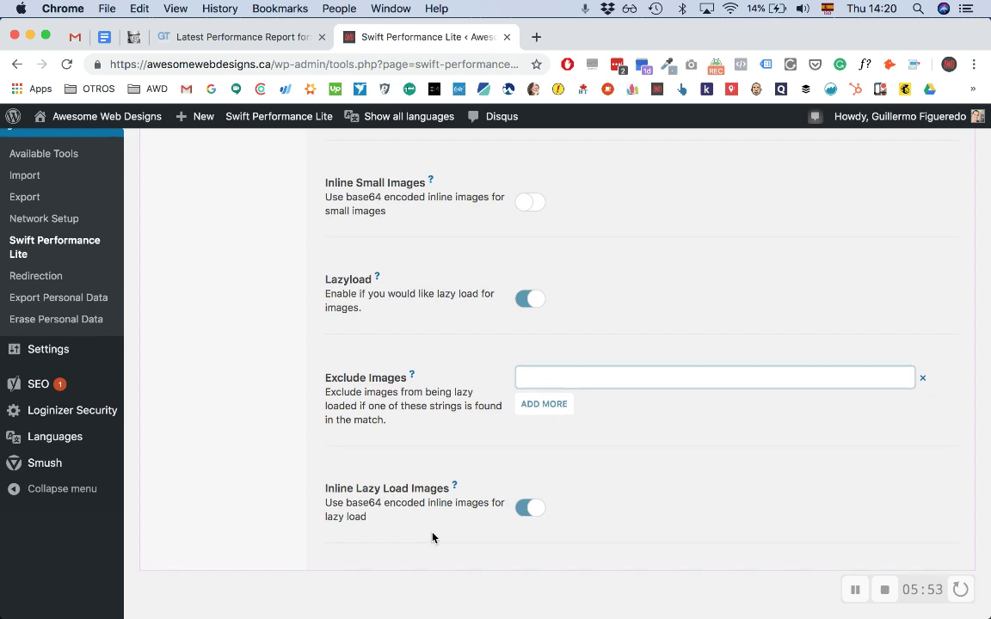
scroll(431, 535, "up", 5)
scroll(432, 533, "up", 1)
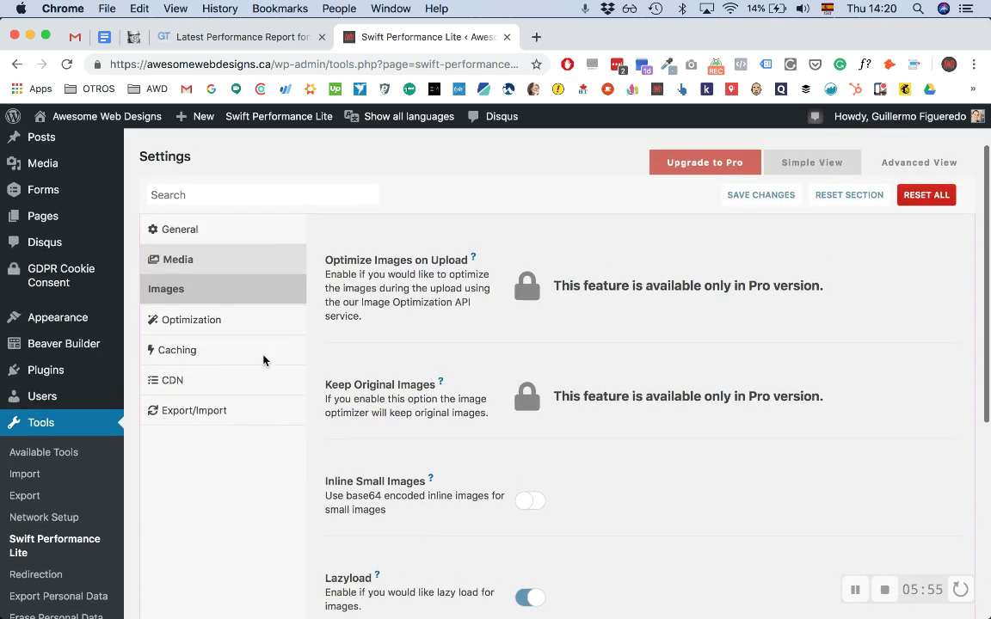
Review the general optimization settings, from Enable Server Push down to Limit Simultaneous Threads
left_click(162, 324)
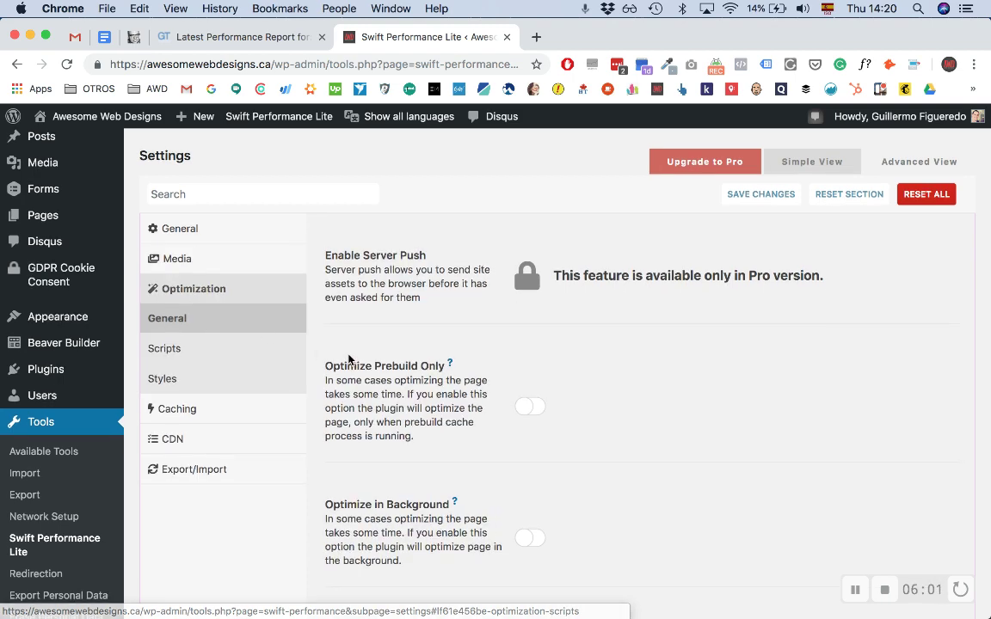
scroll(348, 359, "down", 3)
scroll(348, 359, "up", 1)
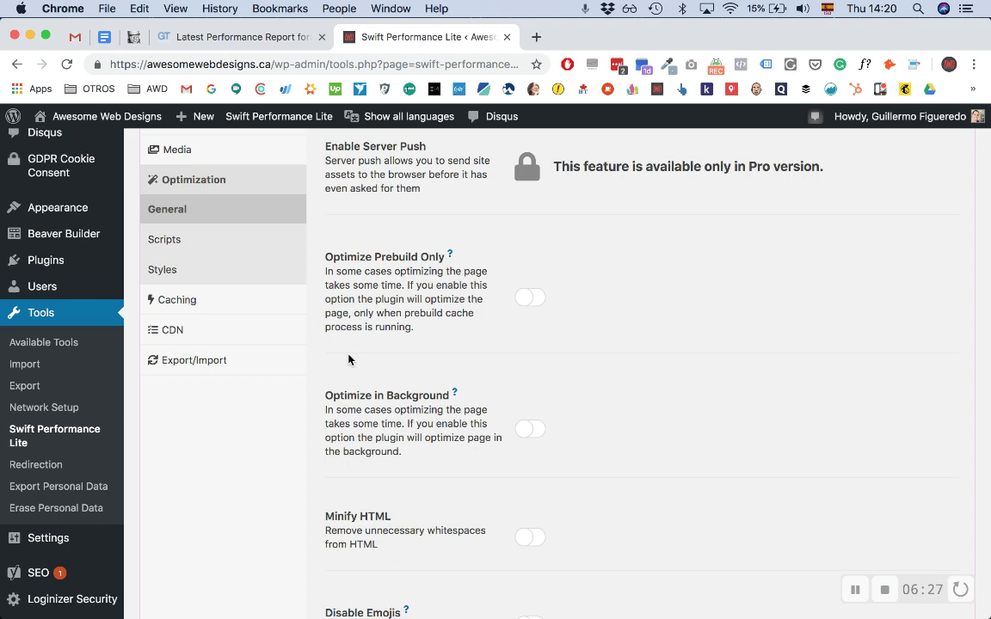
scroll(348, 360, "down", 2)
scroll(348, 359, "up", 4)
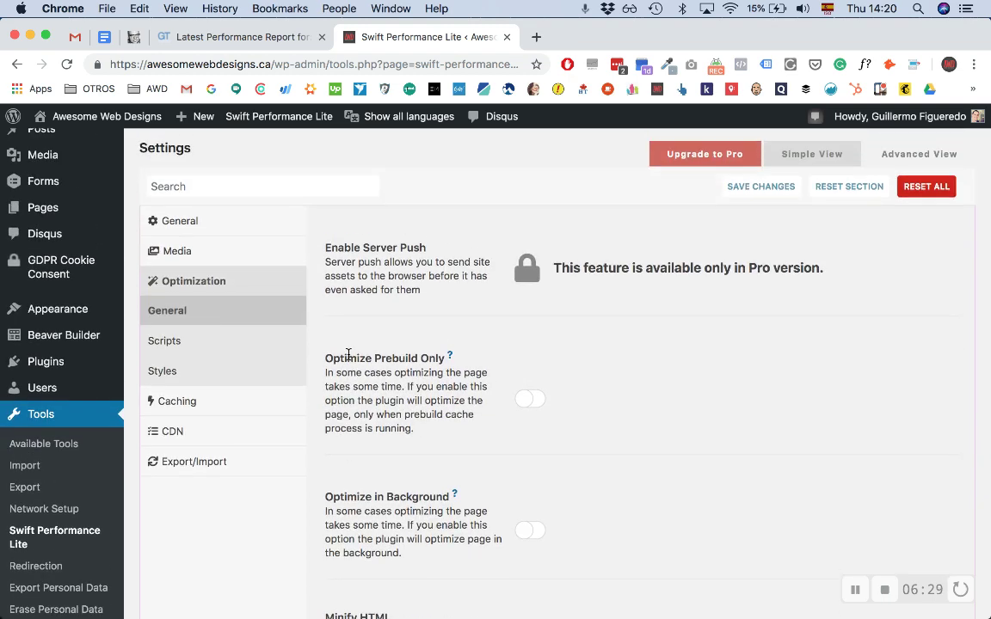
scroll(349, 355, "down", 3)
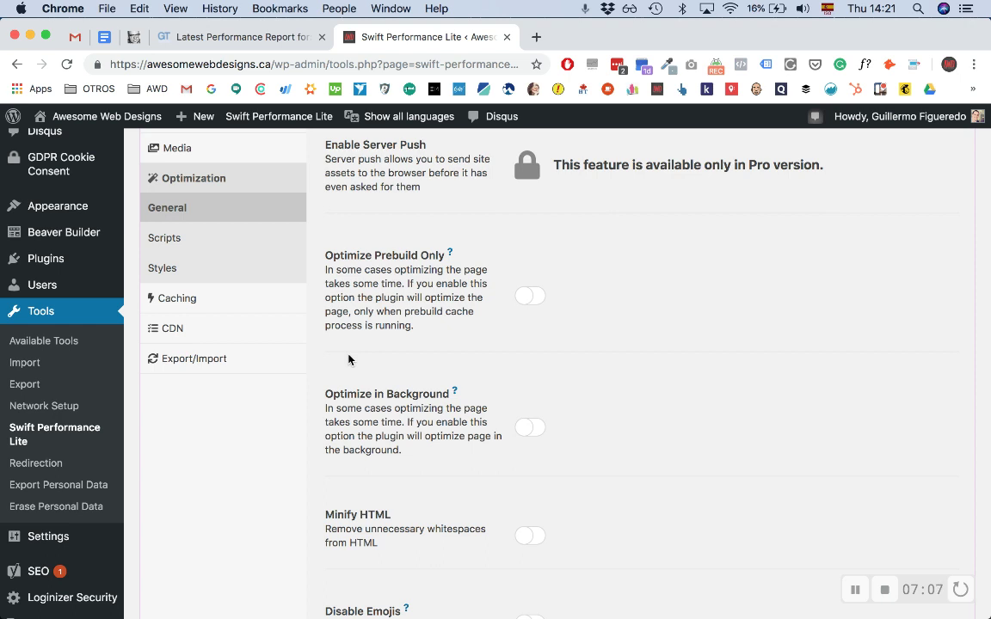
scroll(348, 360, "down", 5)
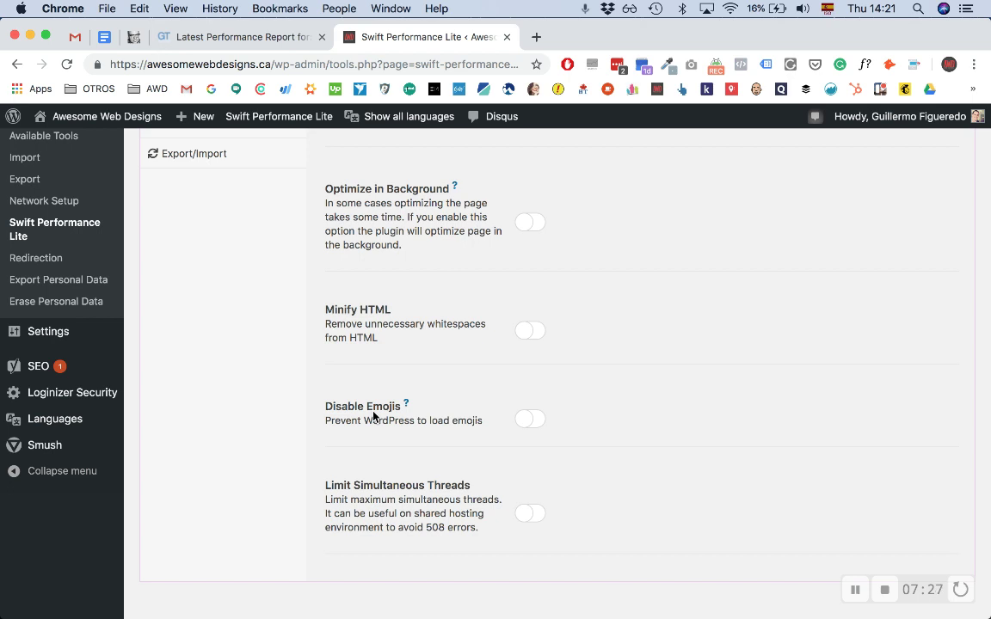
Try the Minify HTML and Disable Emojis options, leaving both switched off
left_click(517, 339)
left_click(527, 425)
left_click(533, 424)
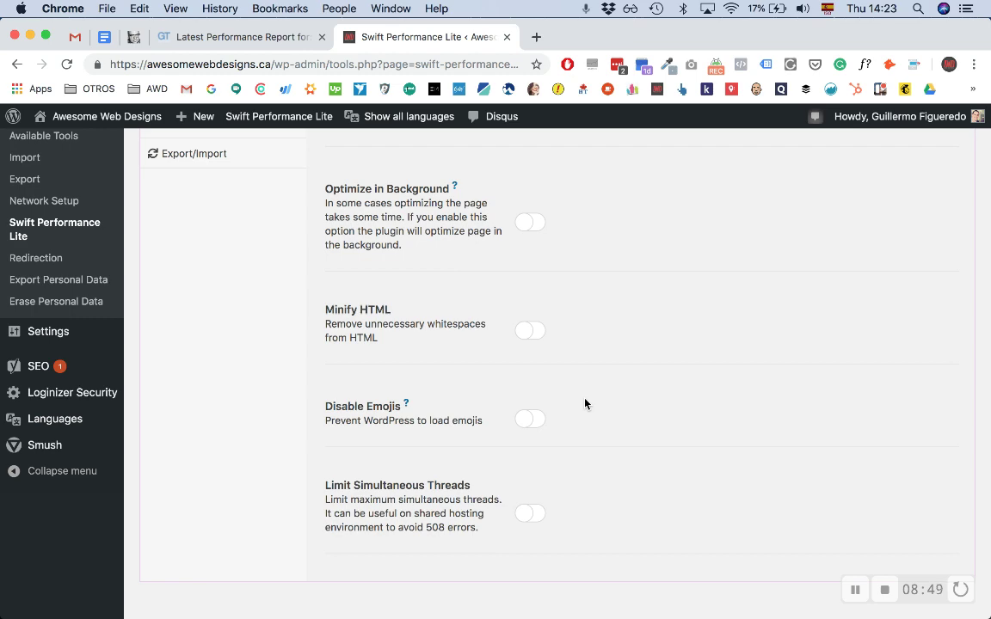
Review the script optimization settings, including Merge Scripts, the script exclusions, Minify Javascripts and Separate Scripts
scroll(585, 404, "up", 5)
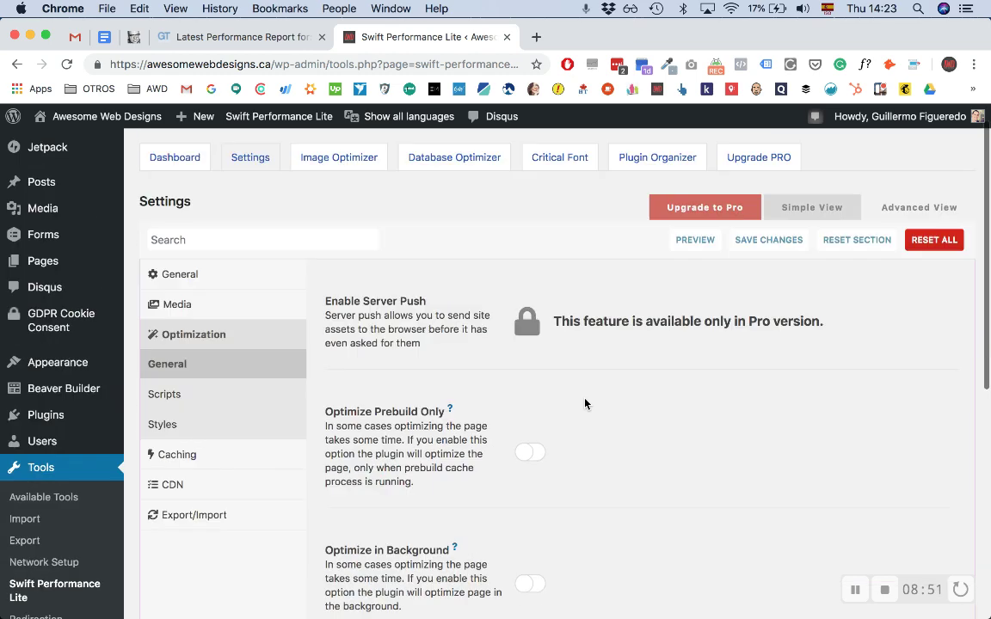
left_click(201, 410)
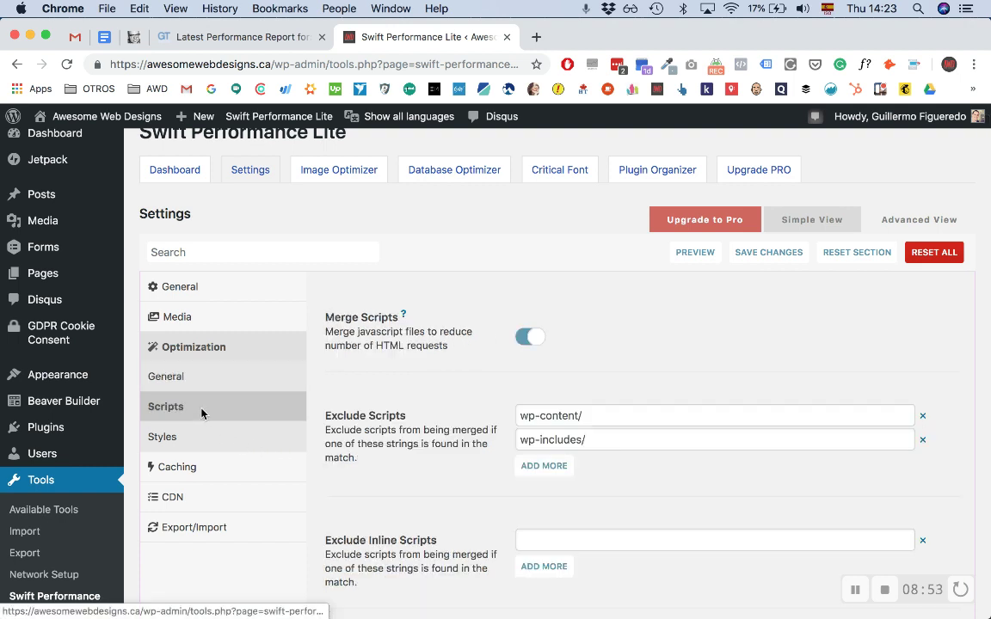
scroll(431, 420, "down", 3)
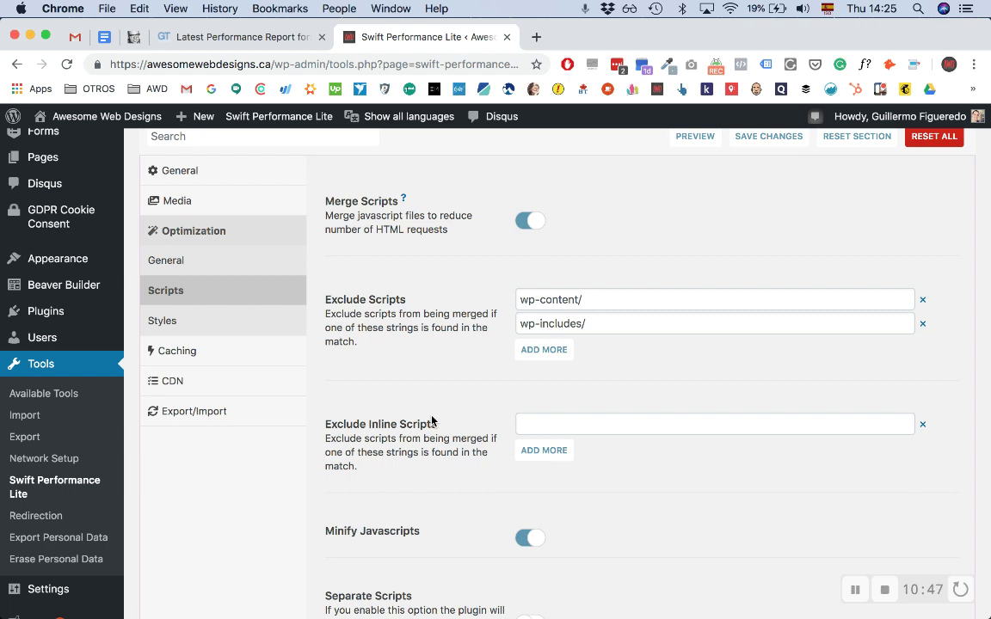
scroll(432, 420, "down", 3)
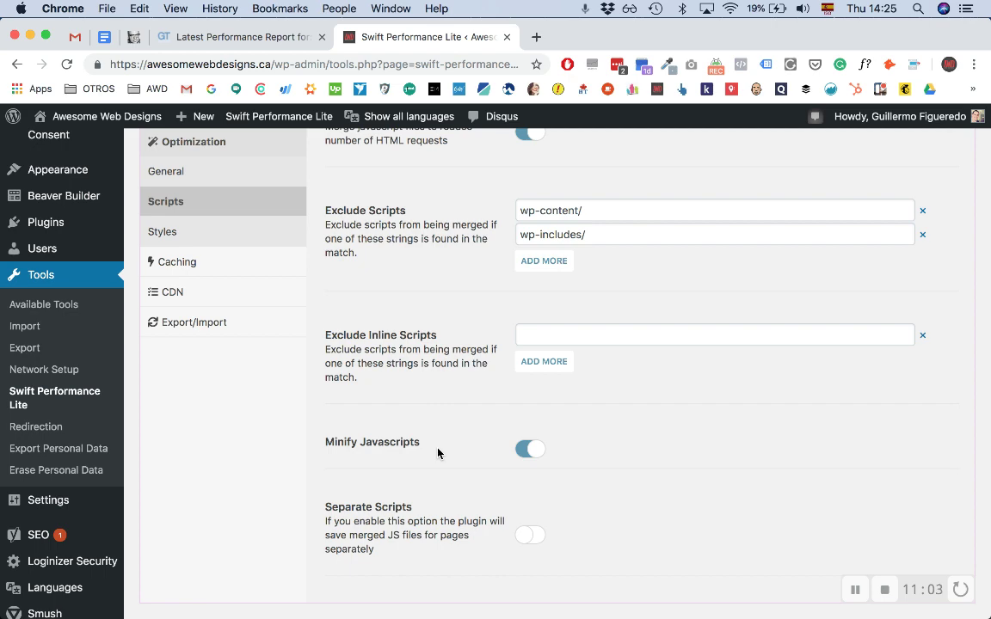
Look over the style optimization settings, from Merge Styles down to Exclude Styles
left_click(206, 234)
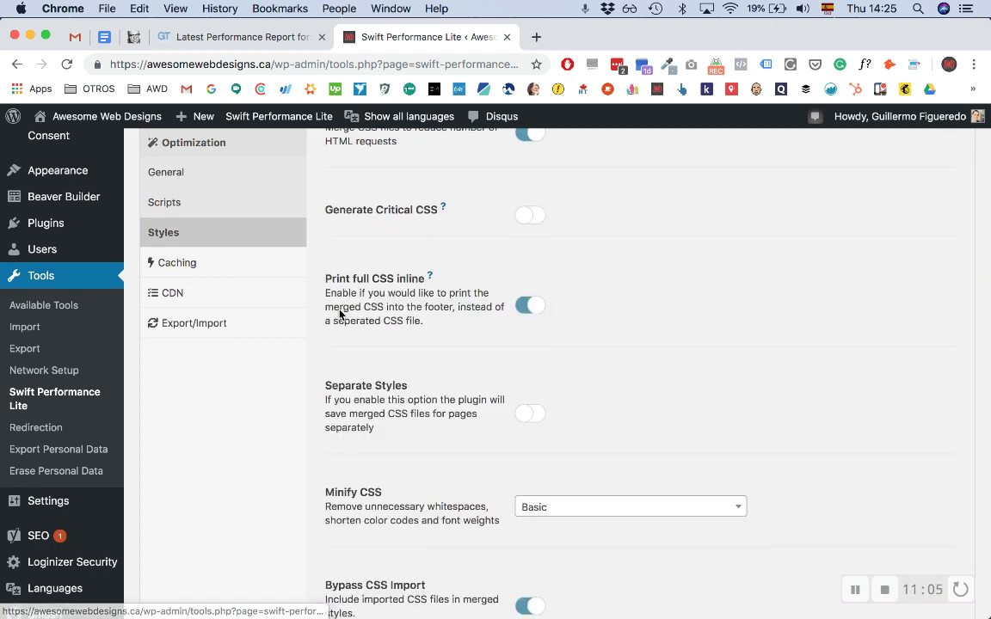
scroll(342, 314, "up", 3)
scroll(347, 370, "down", 3)
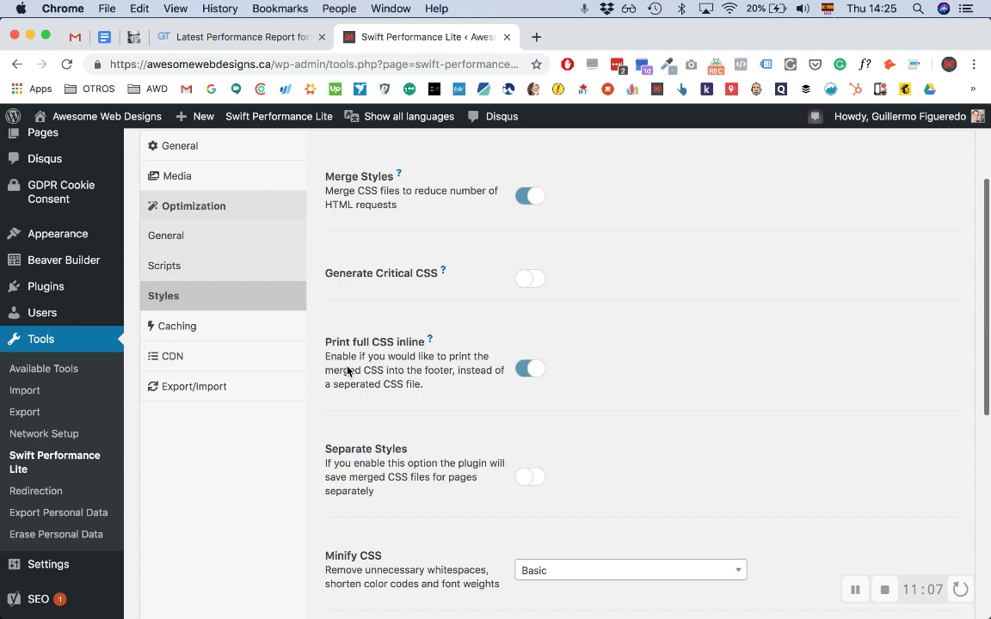
scroll(347, 369, "down", 5)
scroll(347, 370, "up", 4)
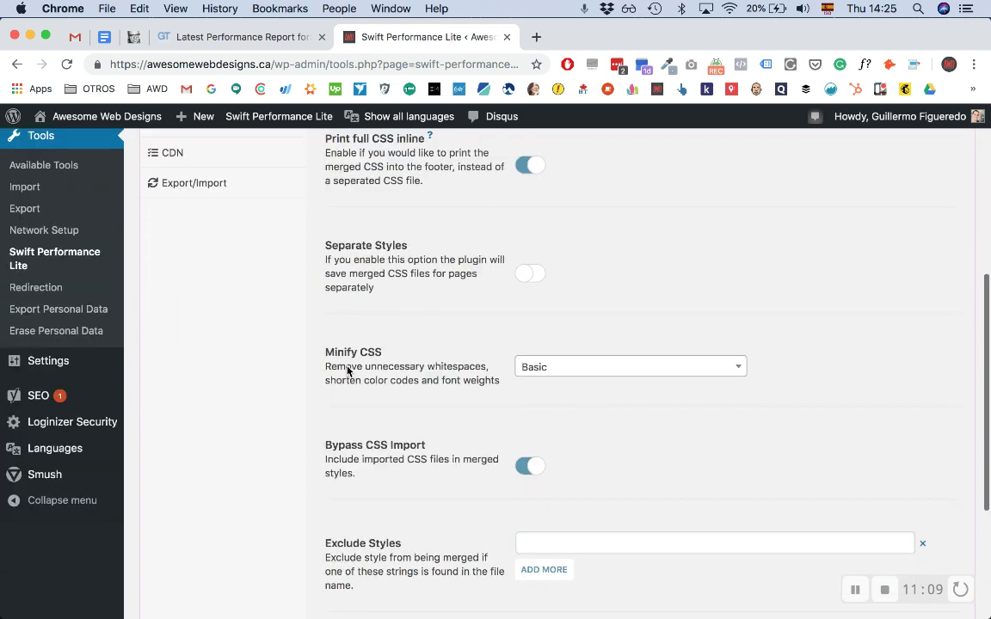
scroll(347, 370, "up", 3)
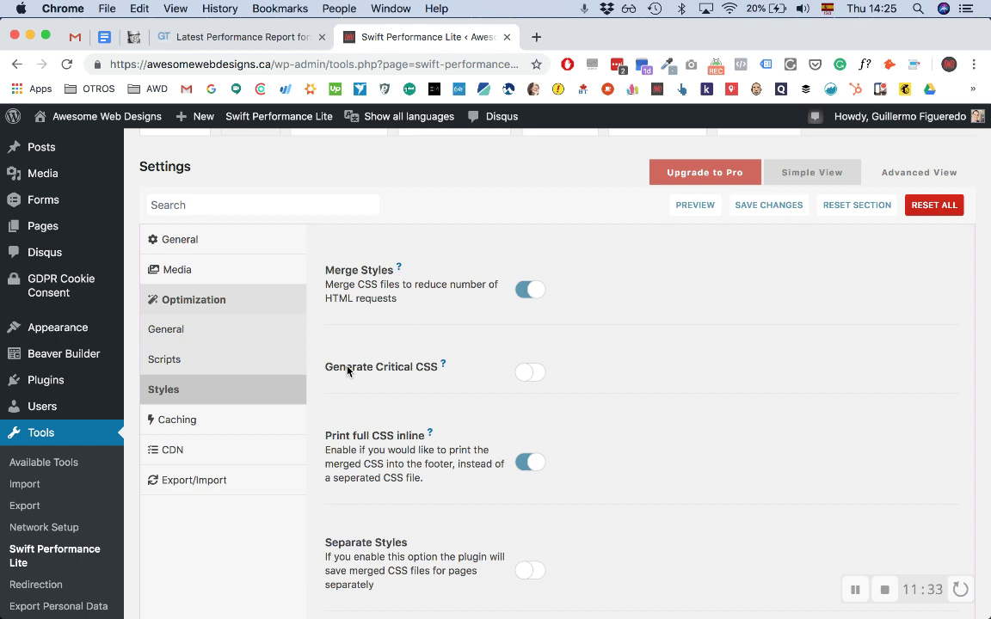
Enable Generate Critical CSS to view its extra options, and disable it again
scroll(347, 370, "down", 1)
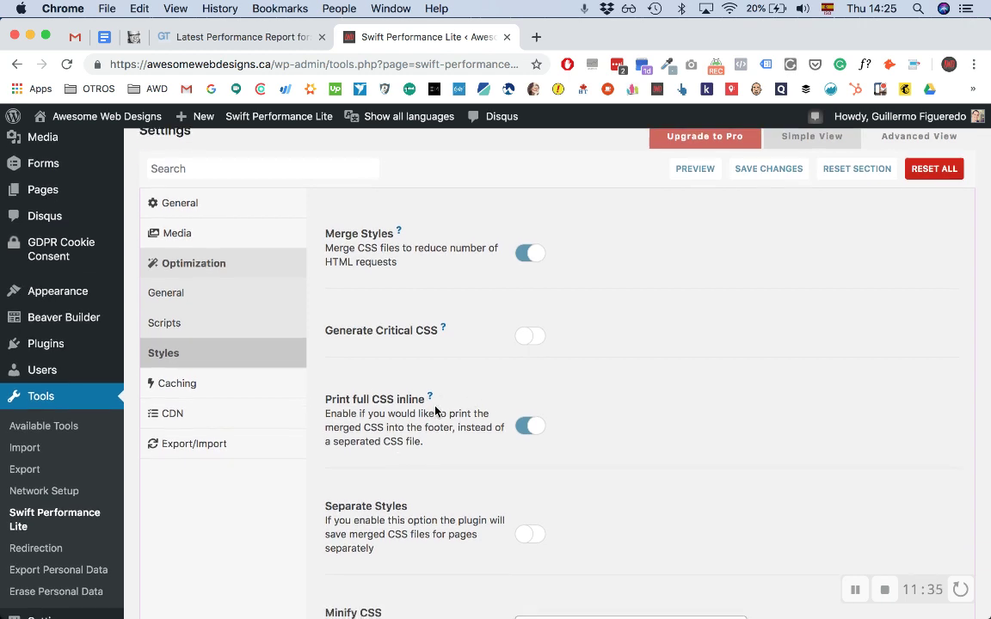
scroll(435, 411, "down", 2)
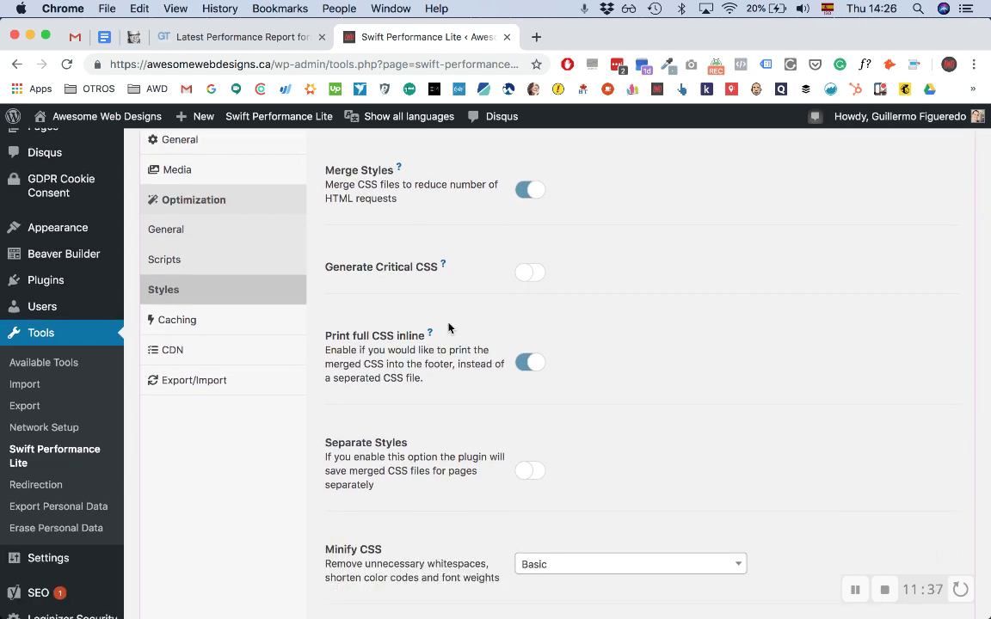
left_click(521, 272)
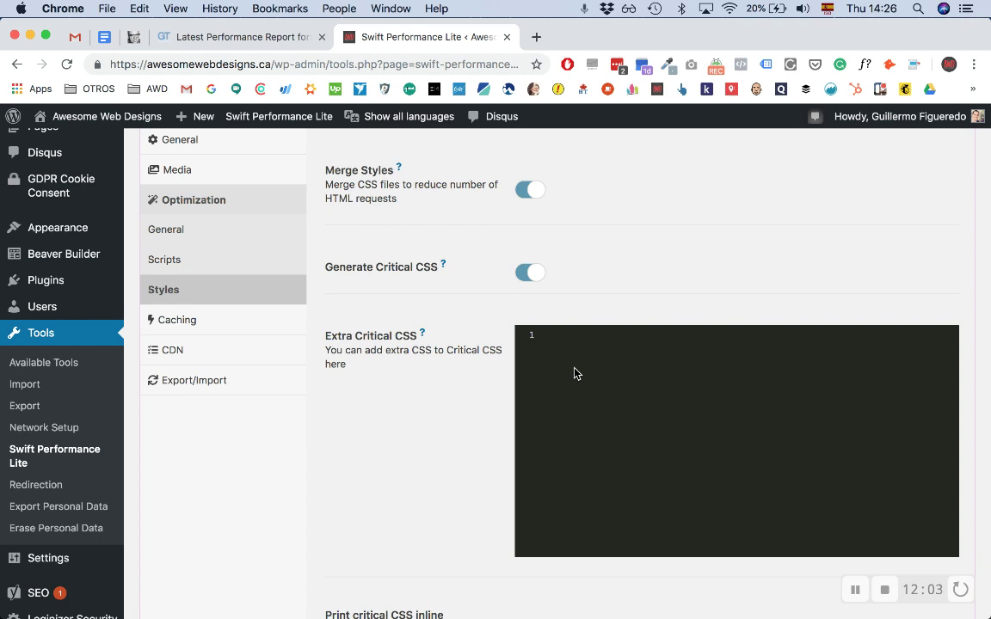
left_click(530, 273)
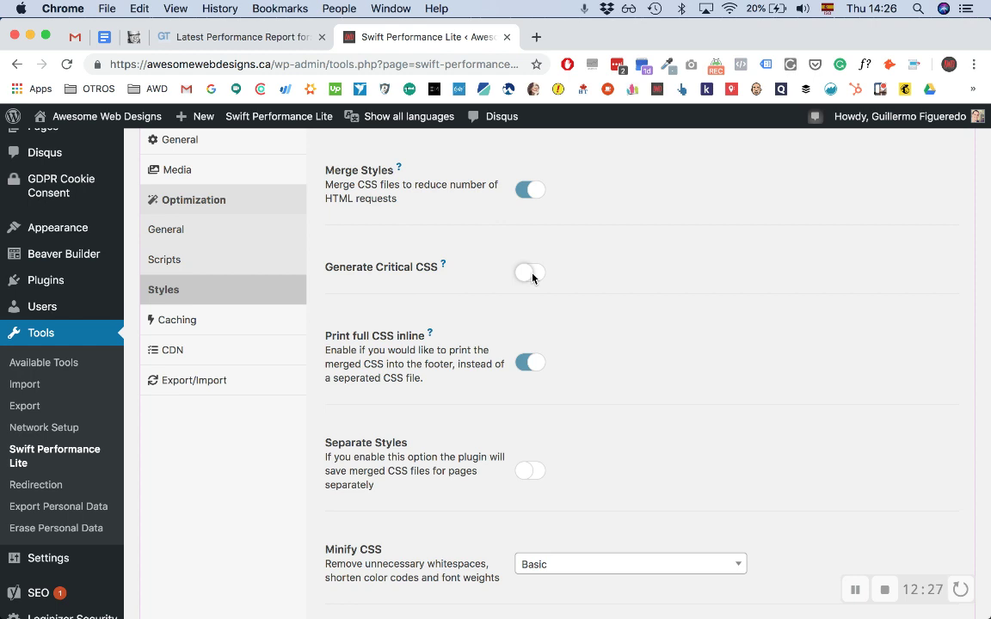
Check the Minify CSS choices and the remaining style options down to Exclude Inline Styles, keeping the minification at Basic
scroll(532, 277, "down", 2)
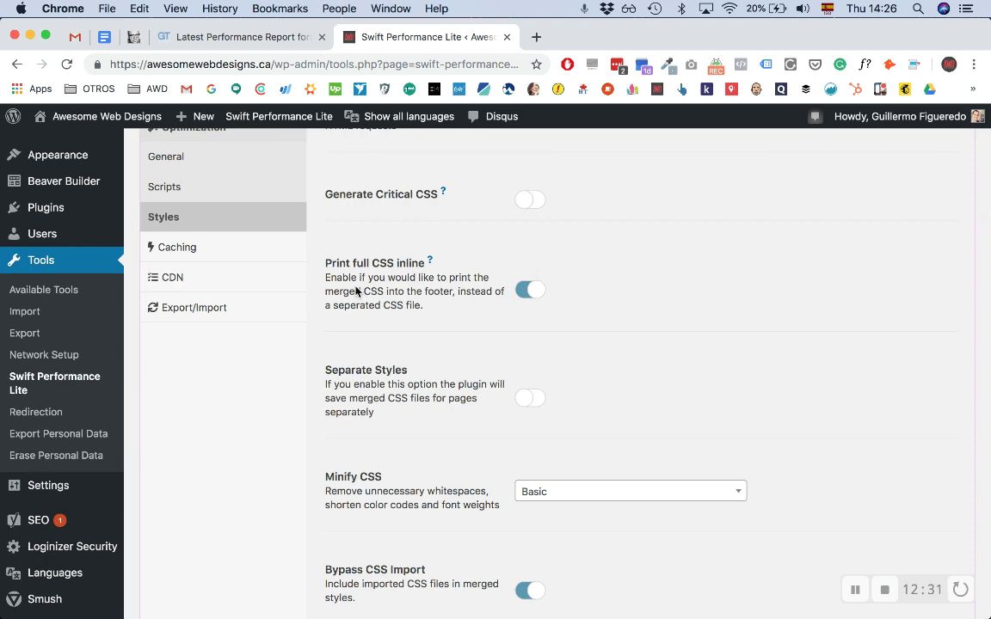
scroll(356, 291, "down", 5)
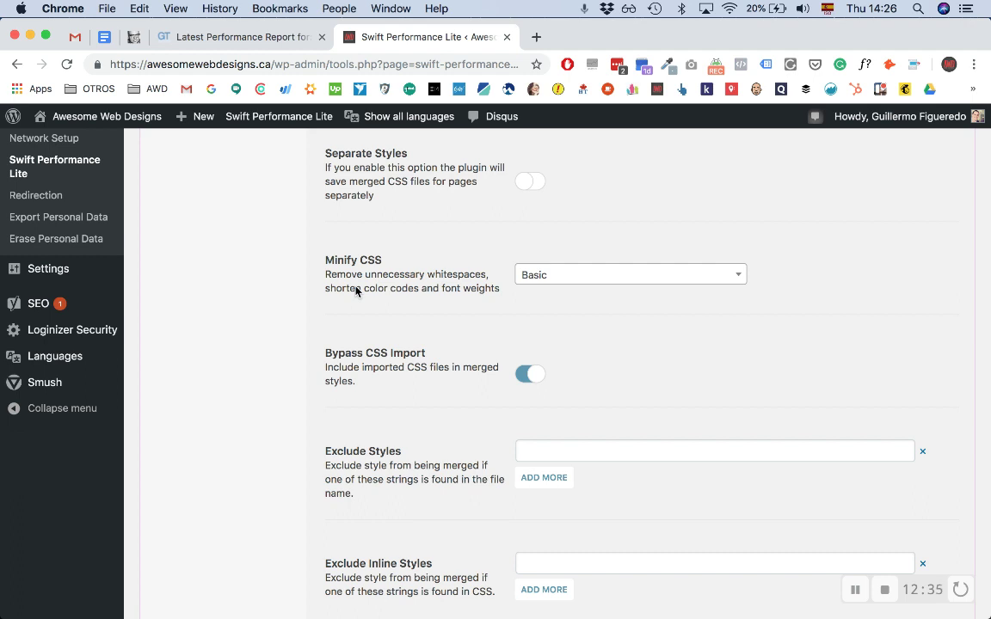
left_click(537, 275)
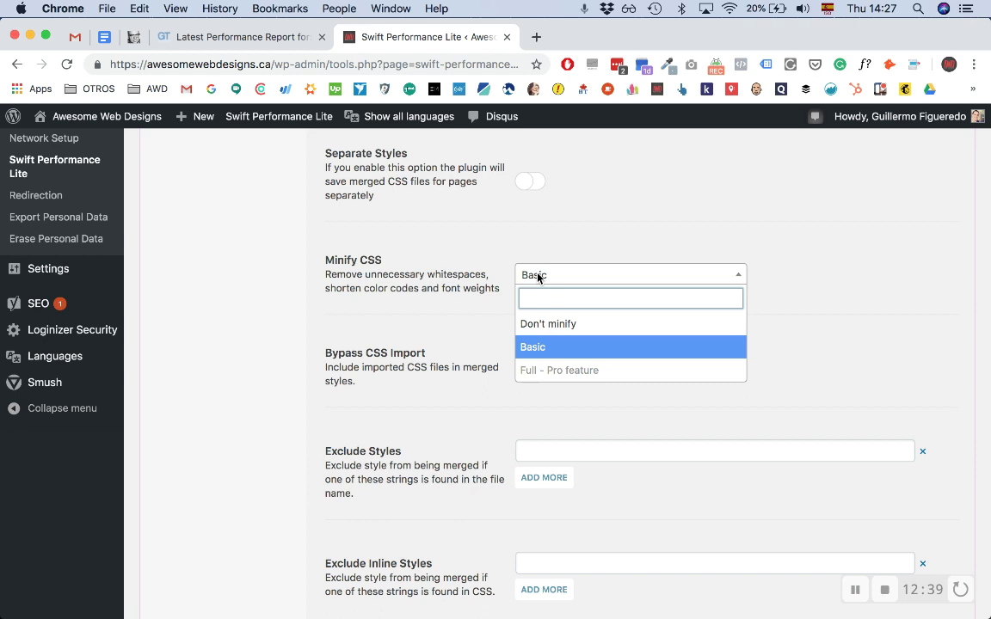
left_click(465, 259)
scroll(465, 261, "down", 2)
scroll(464, 262, "down", 1)
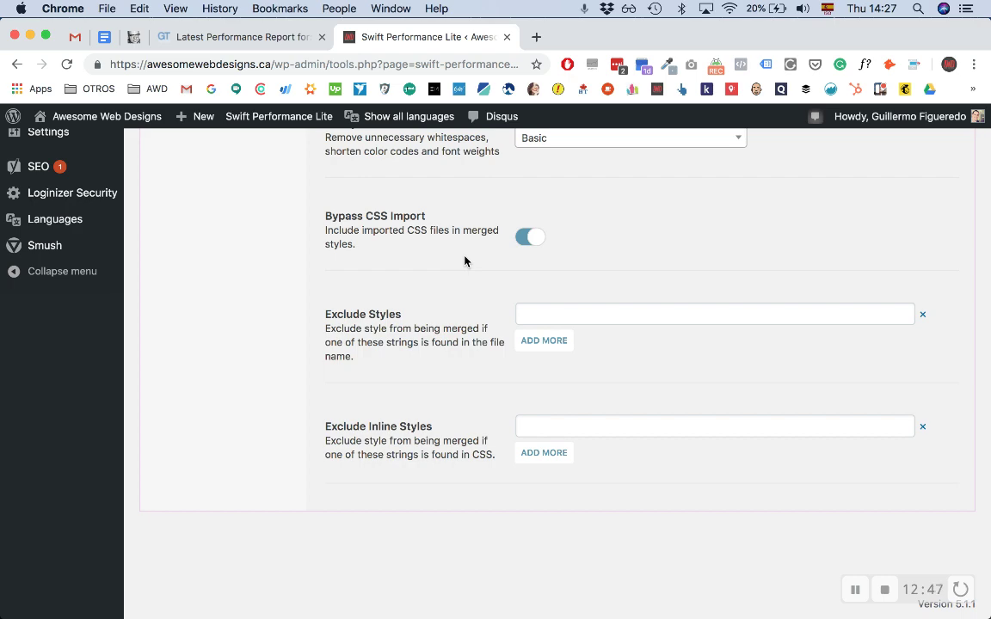
Try animate.css as an entry under Exclude Styles, and clear the field again
scroll(464, 262, "up", 5)
scroll(464, 261, "up", 1)
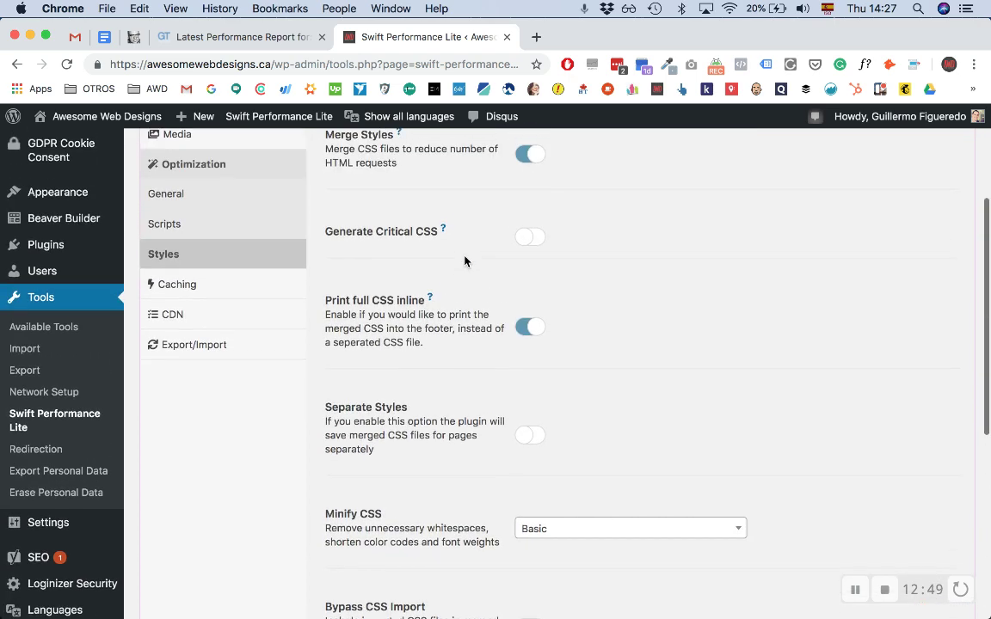
scroll(465, 261, "down", 6)
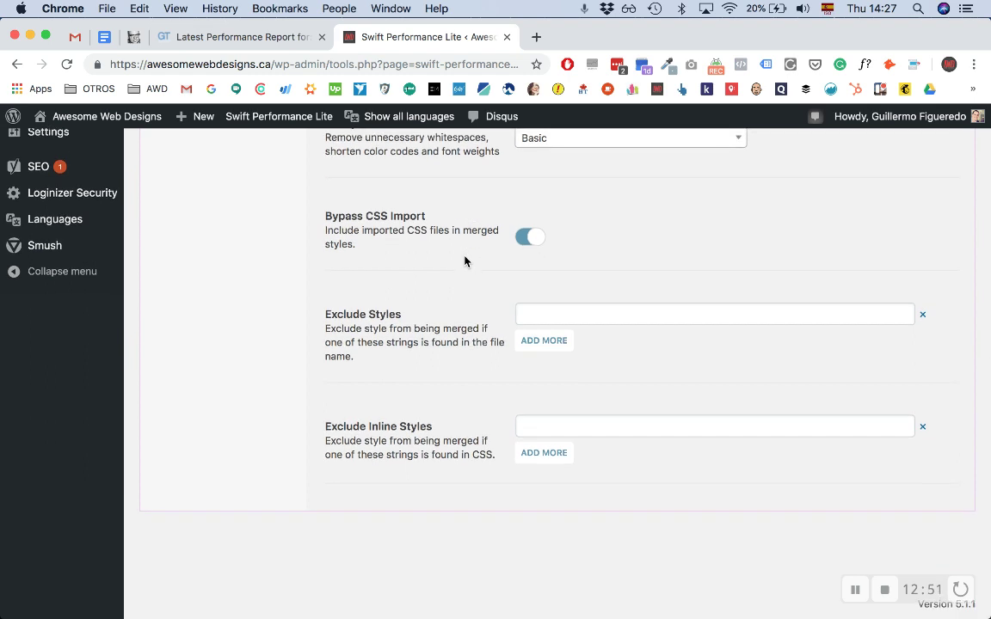
left_click(555, 316)
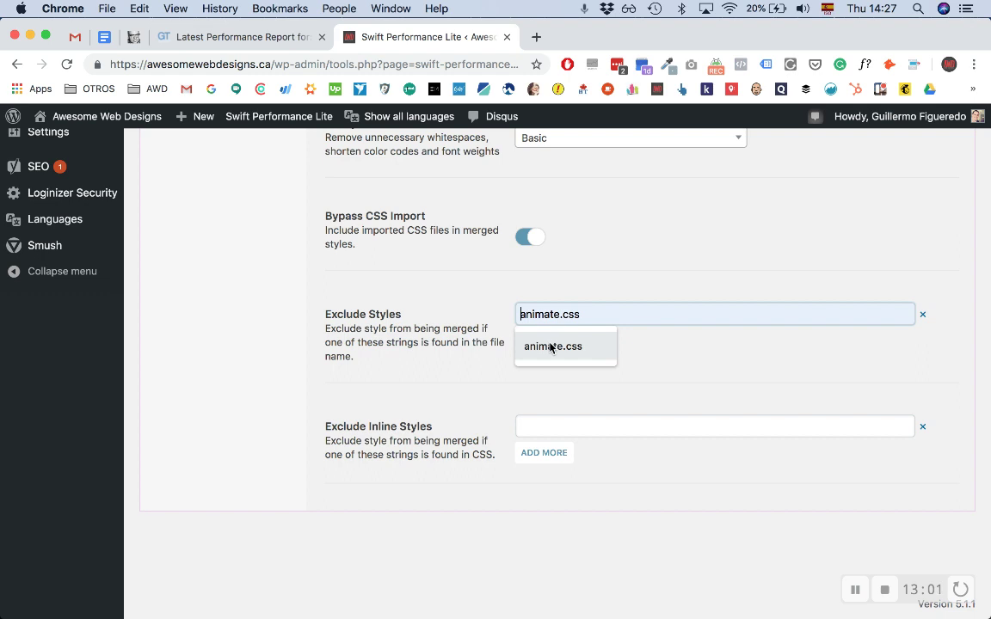
left_click(551, 346)
left_click_drag(583, 315, 504, 317)
key("BackSpace")
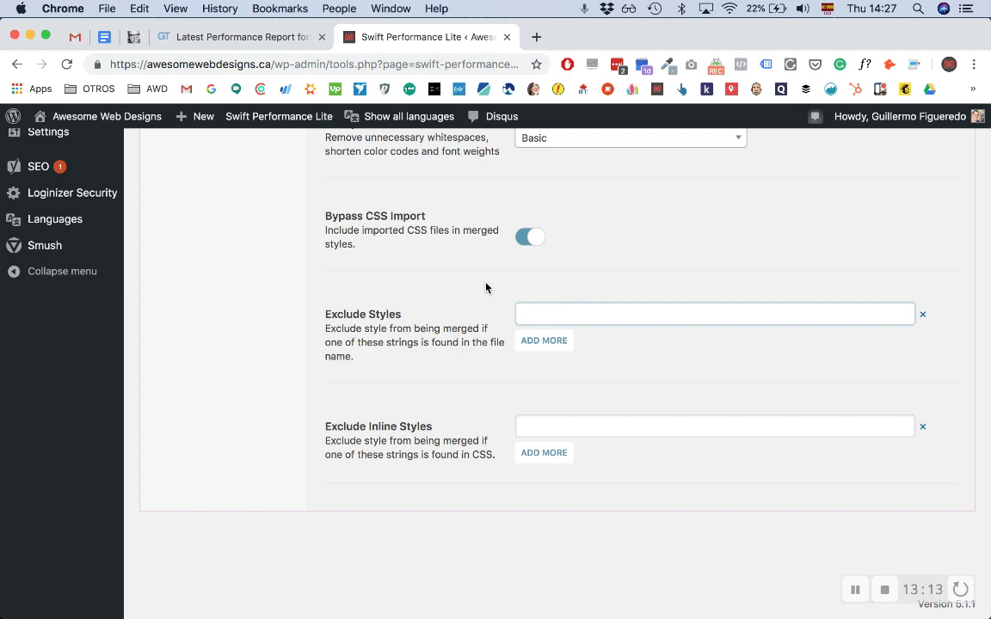
Switch to the GTmetrix report, expand the Minify CSS recommendation and highlight the foundation-icons.css file name
left_click(269, 39)
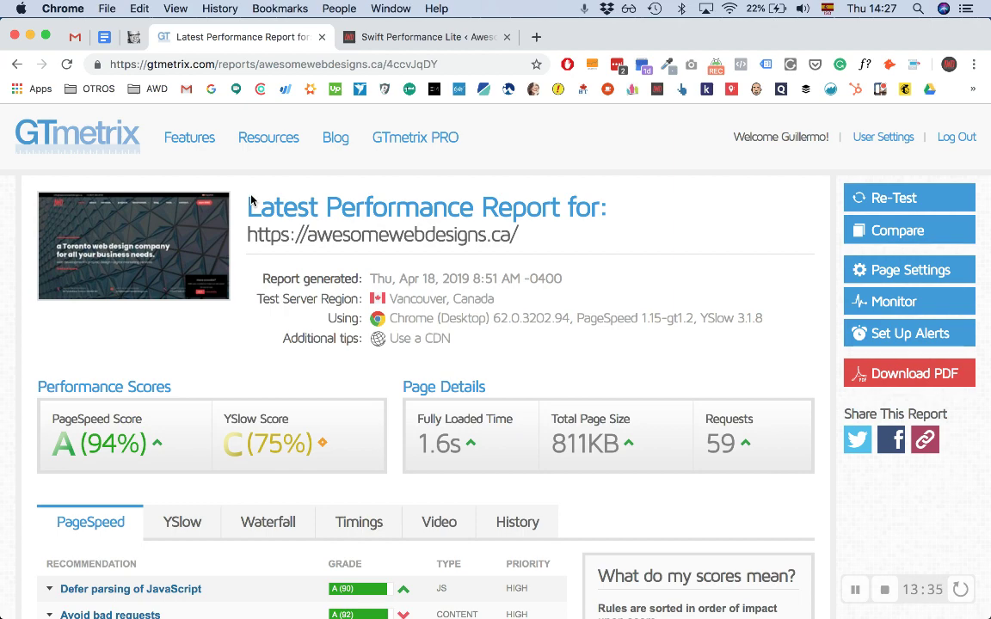
scroll(251, 199, "down", 10)
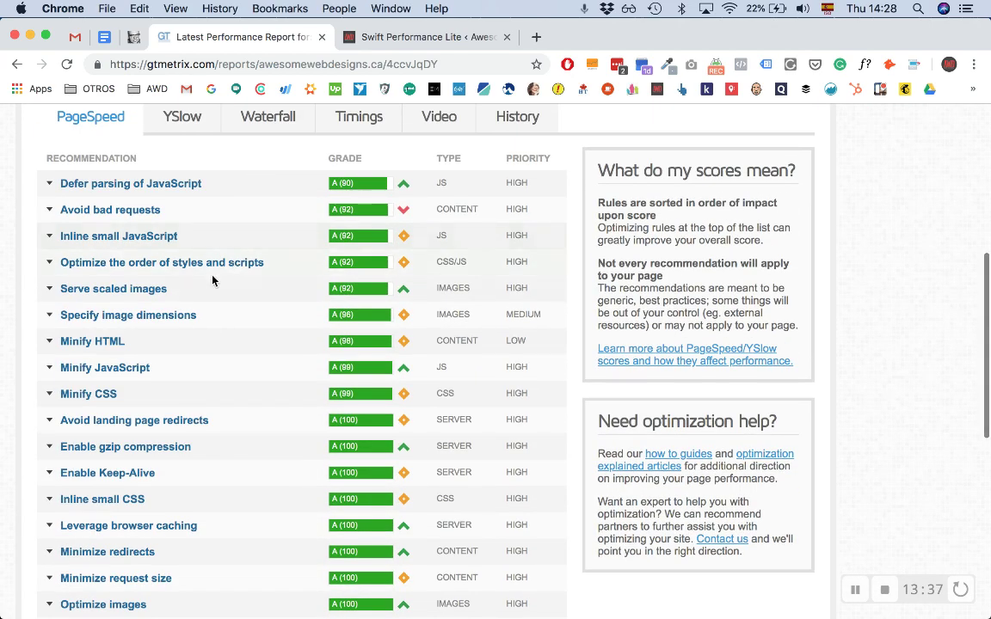
left_click(48, 394)
scroll(155, 382, "down", 3)
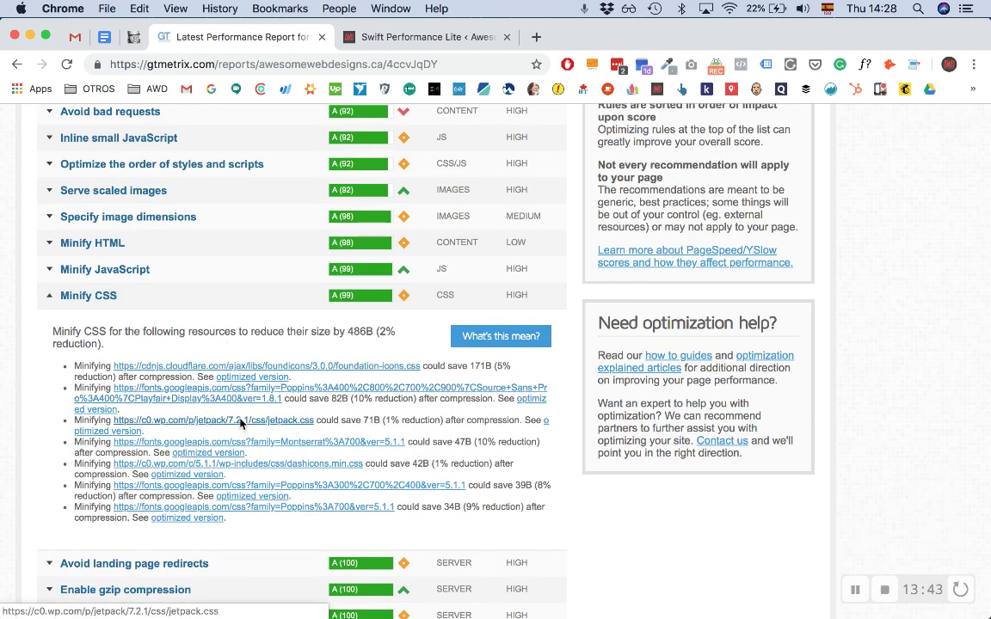
scroll(242, 421, "down", 1)
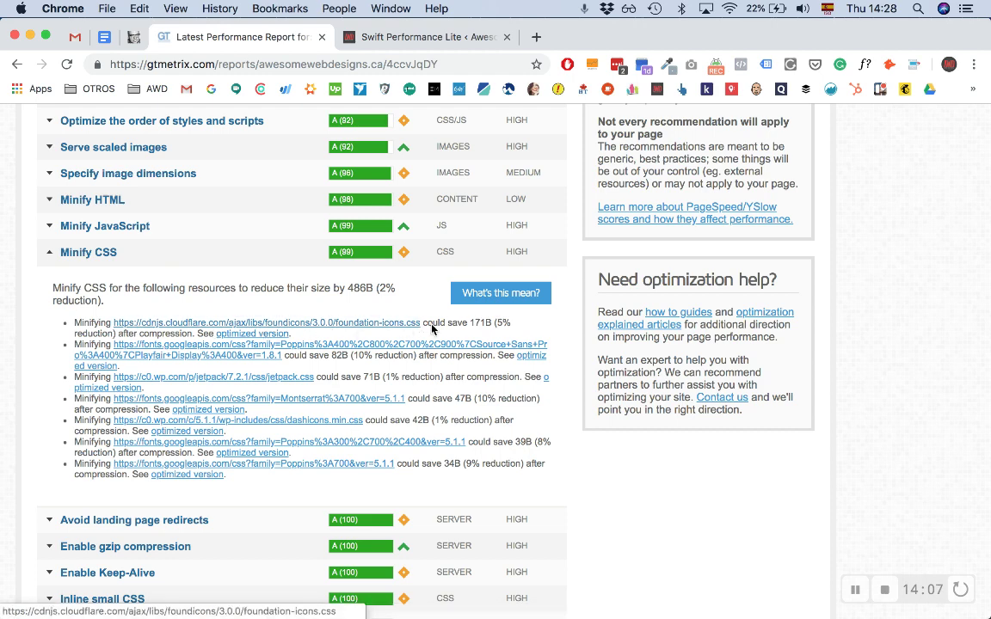
left_click_drag(420, 325, 336, 325)
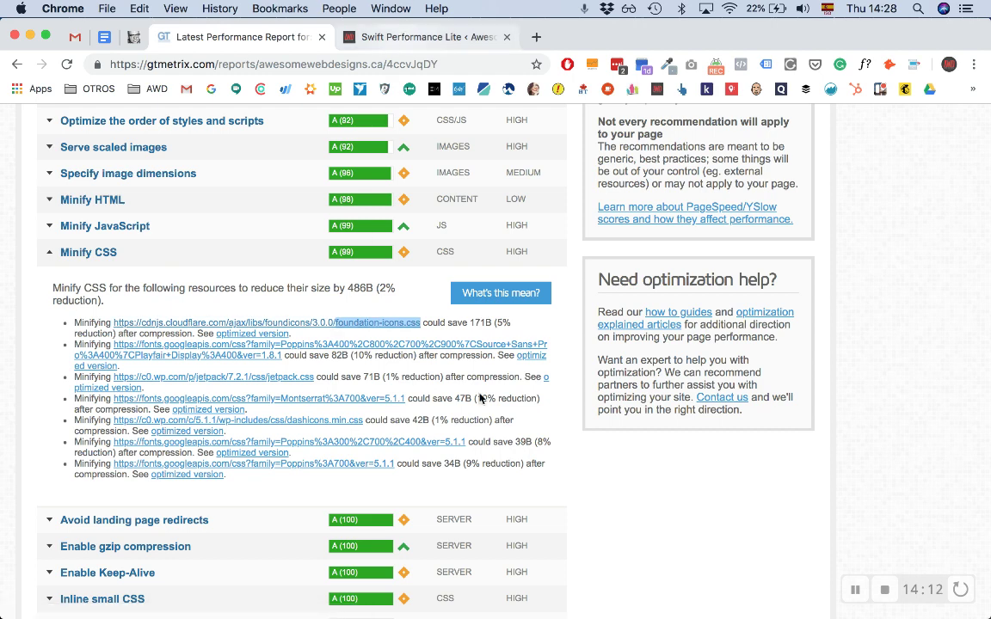
Revisit the Exclude Styles field in Swift Performance Lite, and return to the performance scores of the GTmetrix report
left_click(365, 38)
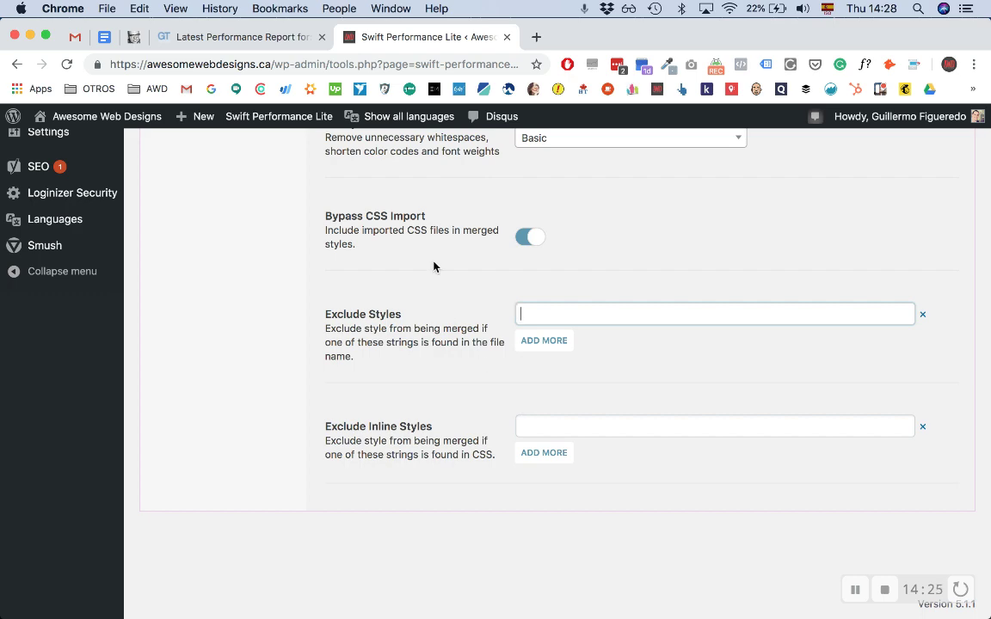
left_click(273, 37)
scroll(267, 286, "up", 15)
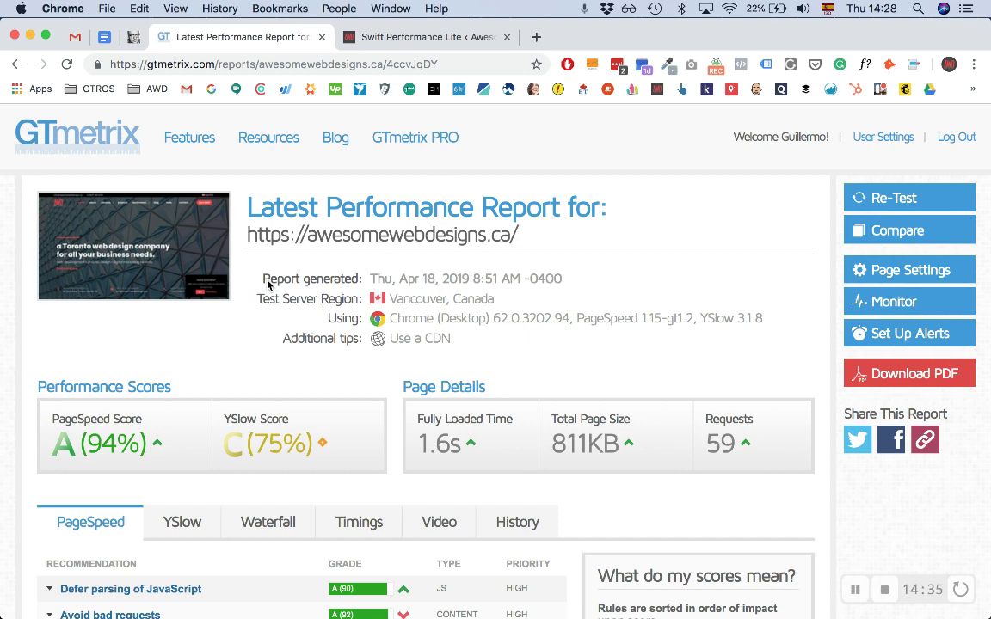
Return to Swift Performance Lite, open the general Caching settings and check the Caching Mode choices, keeping Disk Cache with Rewrites
key("ctrl+Tab")
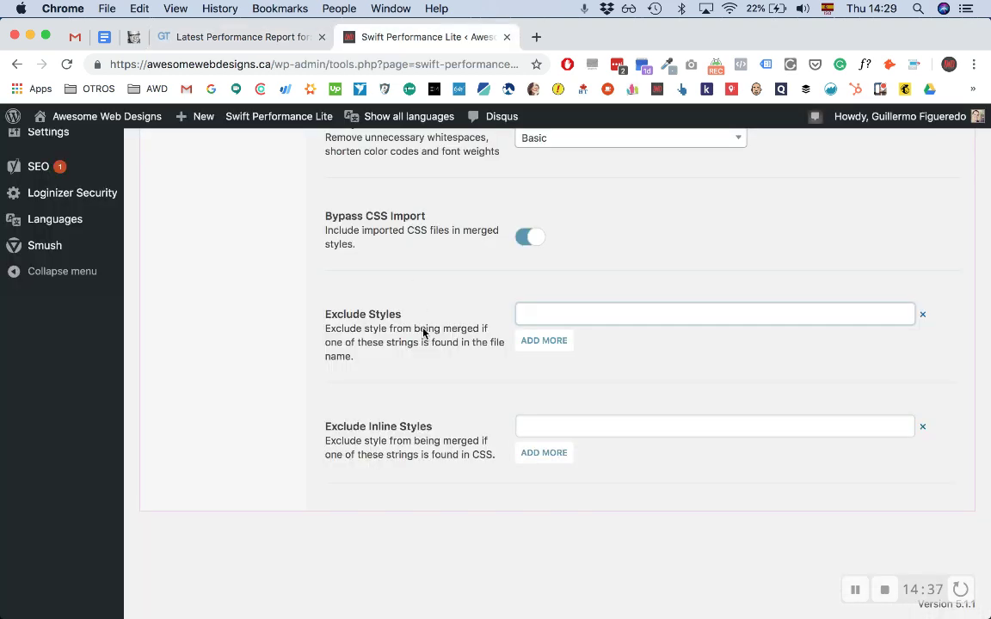
scroll(423, 333, "up", 10)
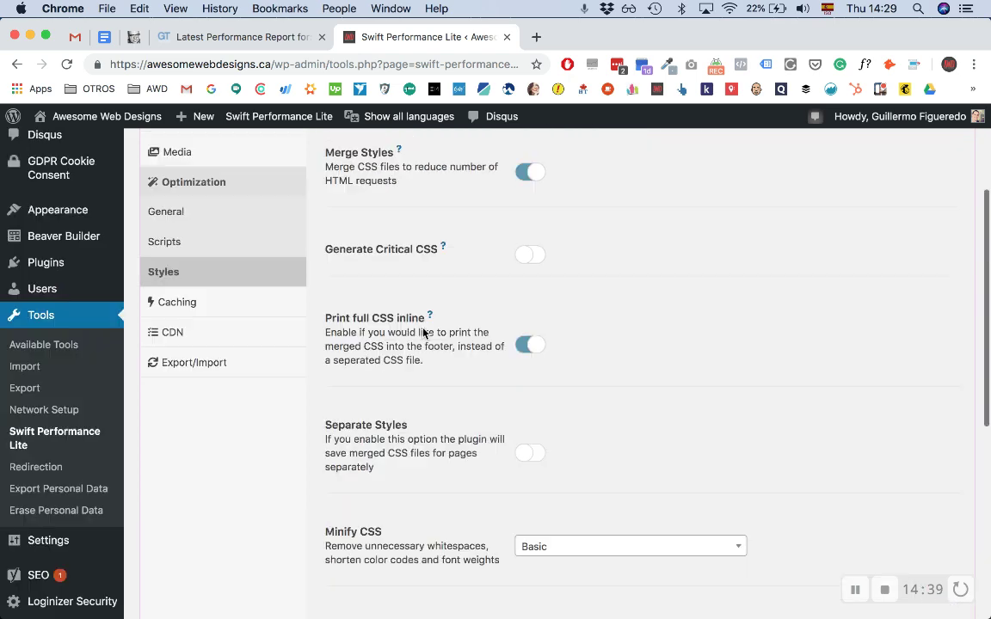
scroll(230, 347, "down", 2)
left_click(178, 340)
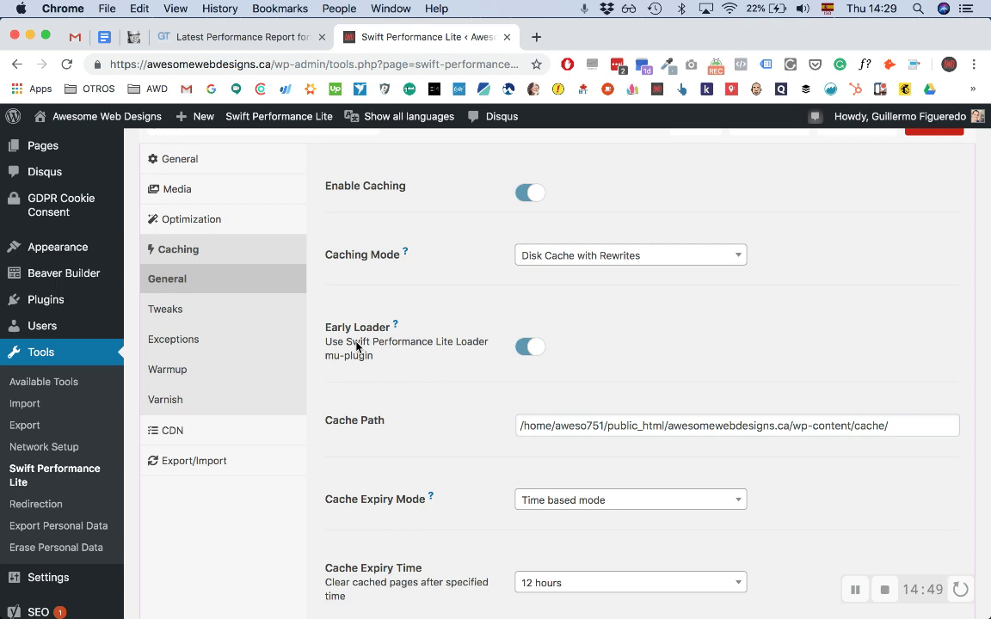
left_click(584, 258)
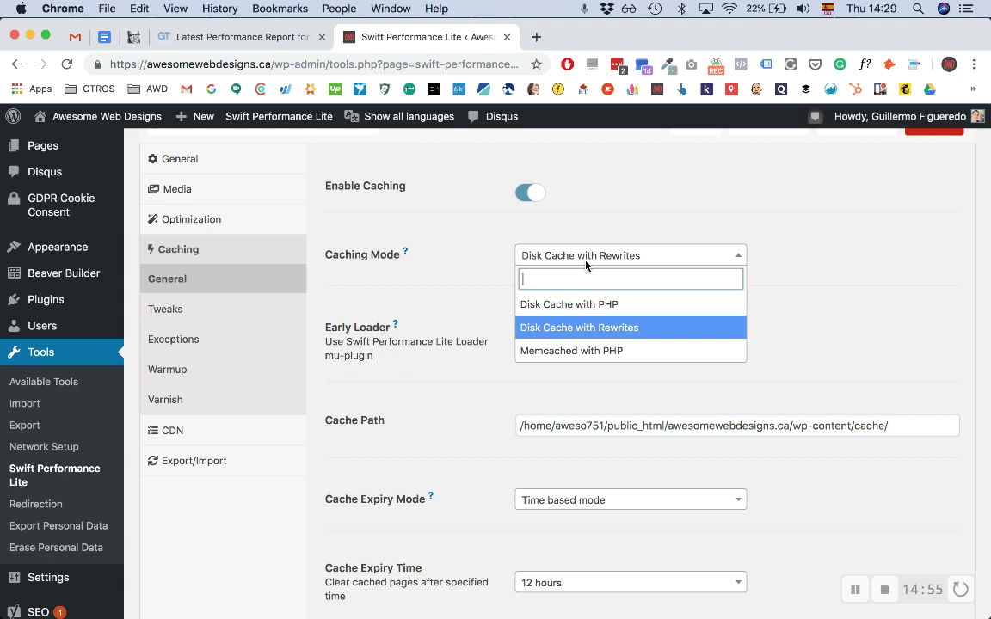
left_click(435, 275)
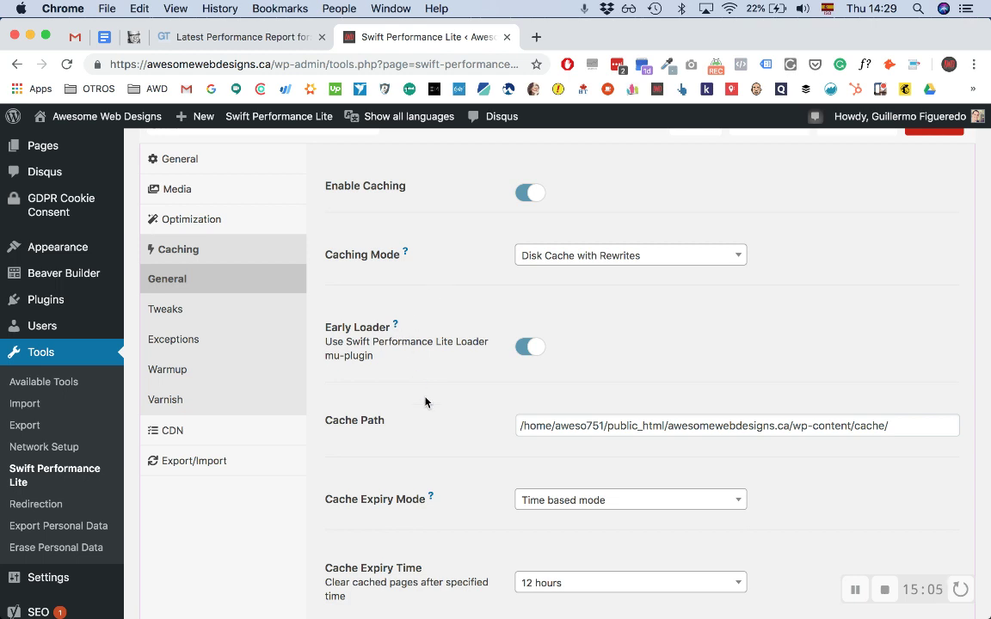
Review the general caching settings from Cache Path through expiry, browser cache and Gzip down to AJAX Cache Expiry Time
scroll(427, 402, "down", 4)
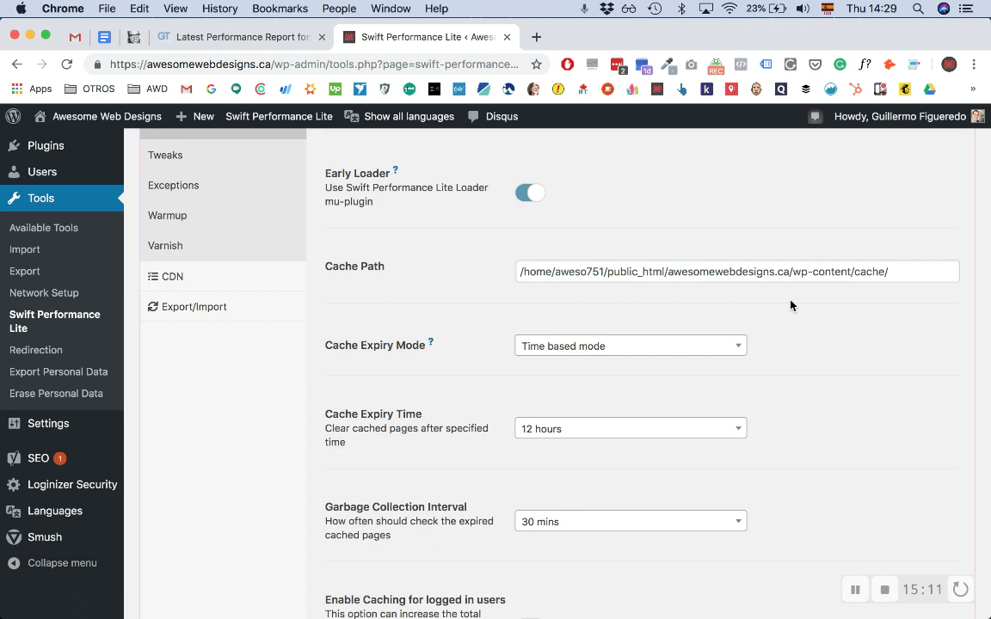
key("XF86AudioMute")
scroll(503, 281, "down", 5)
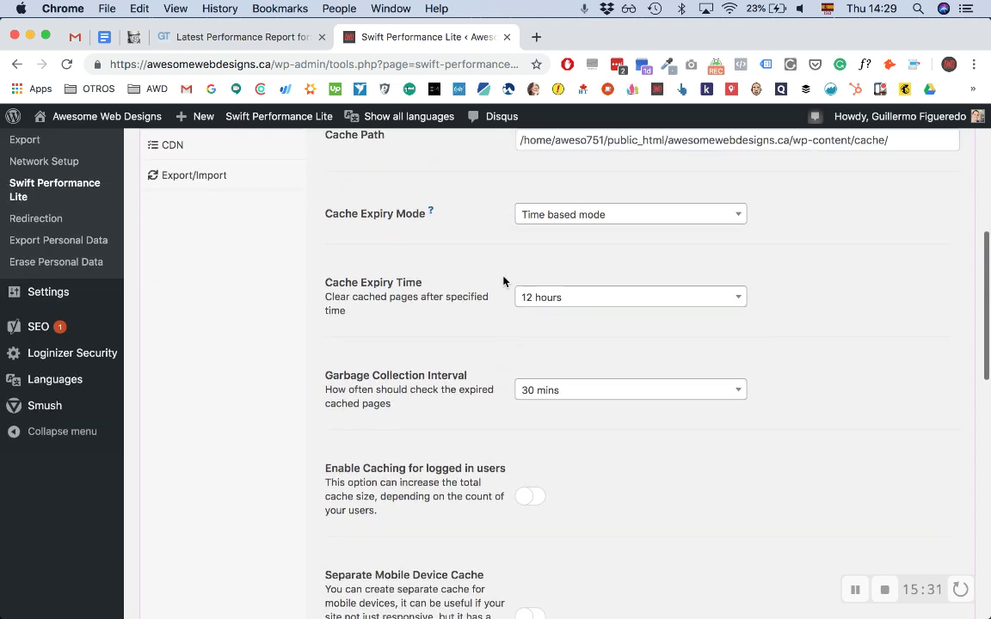
scroll(503, 282, "down", 1)
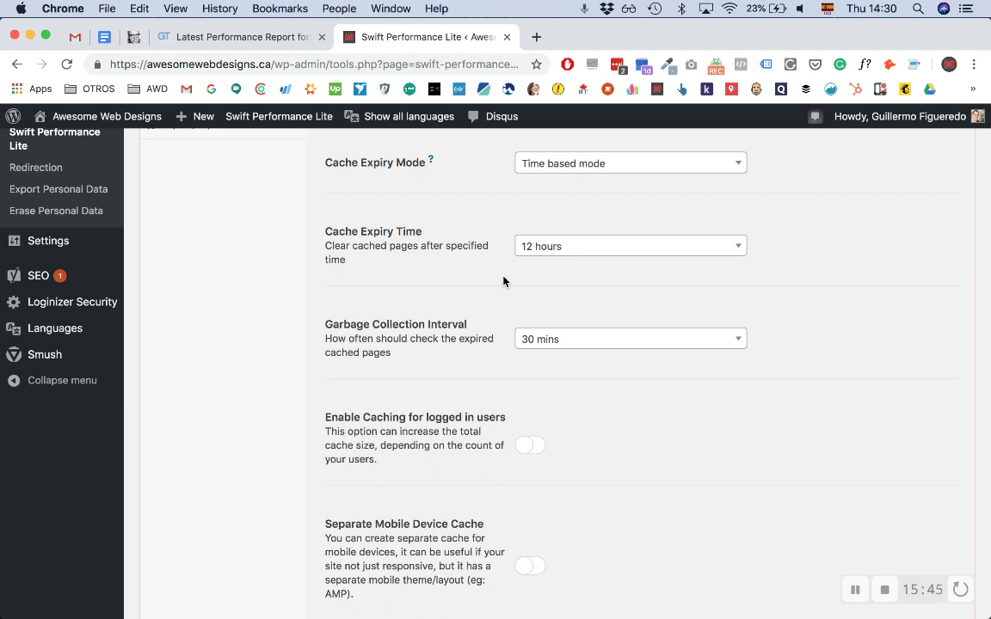
scroll(503, 281, "down", 2)
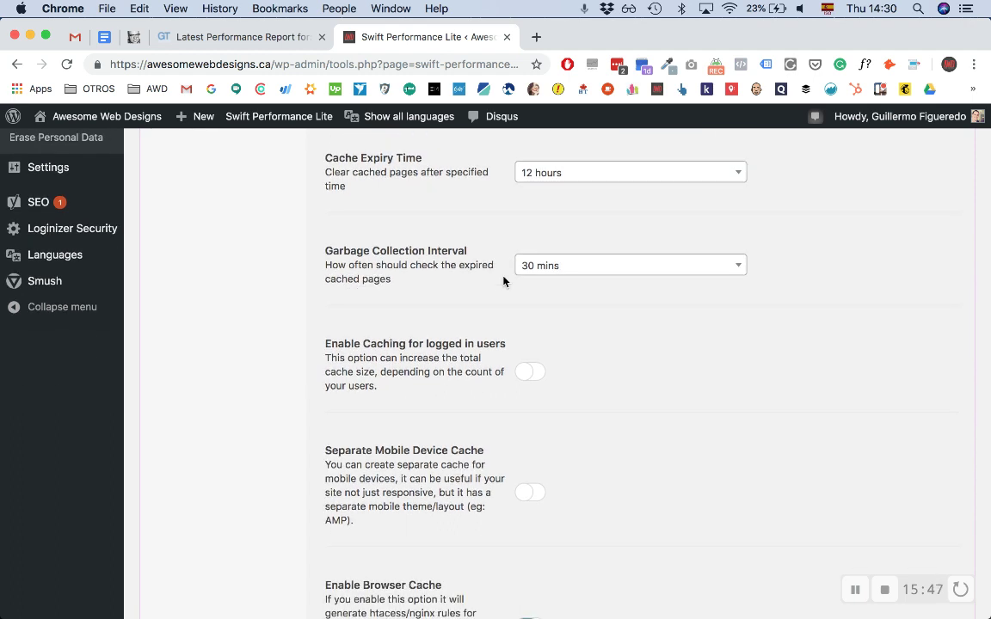
scroll(503, 281, "down", 7)
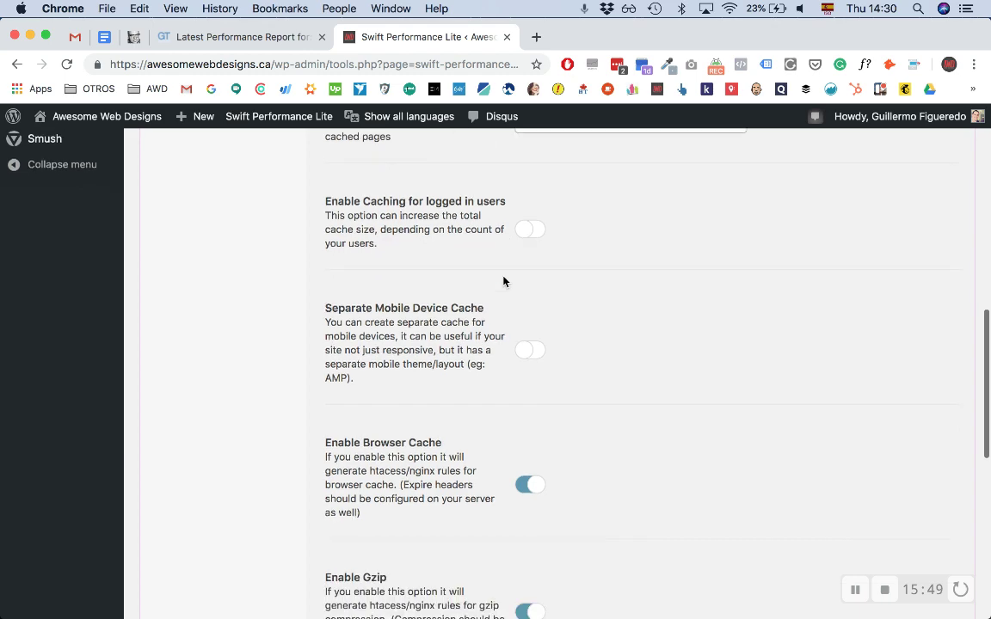
scroll(503, 282, "up", 5)
scroll(503, 276, "down", 8)
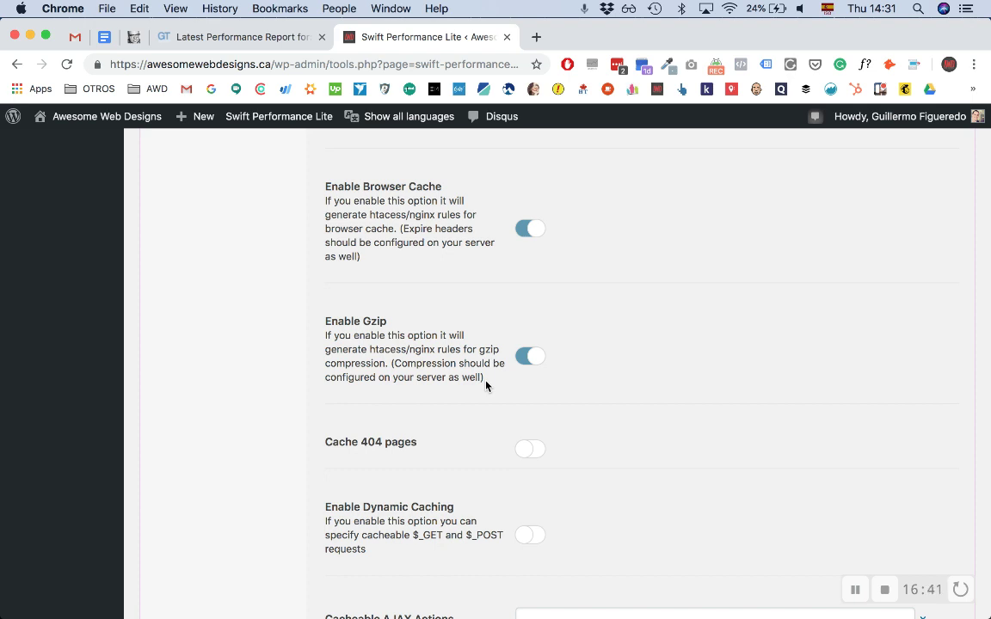
scroll(486, 386, "down", 5)
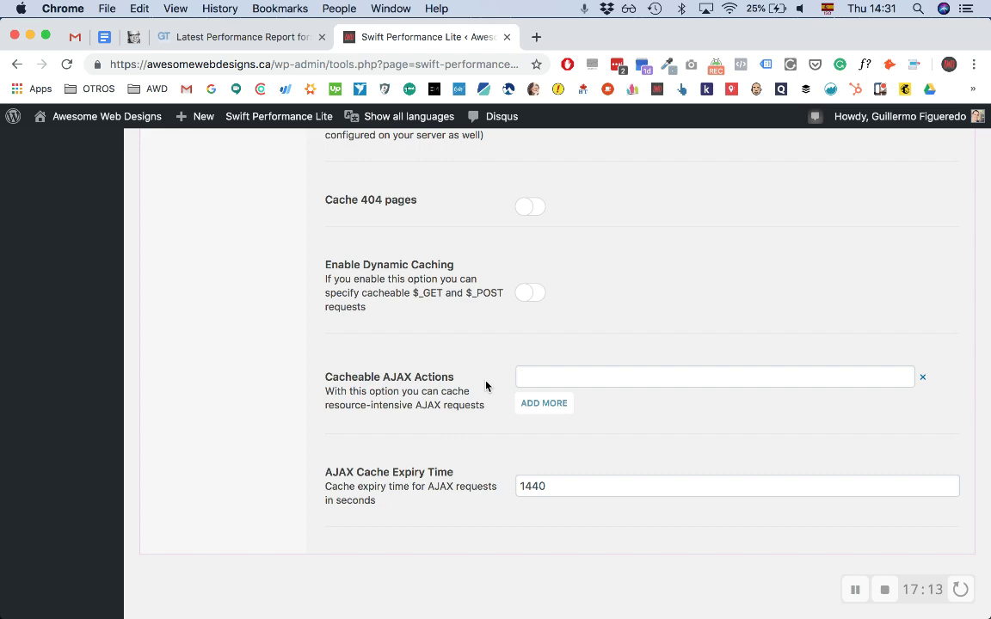
Open the Tweaks settings of the Caching section
scroll(486, 386, "up", 10)
scroll(486, 386, "up", 5)
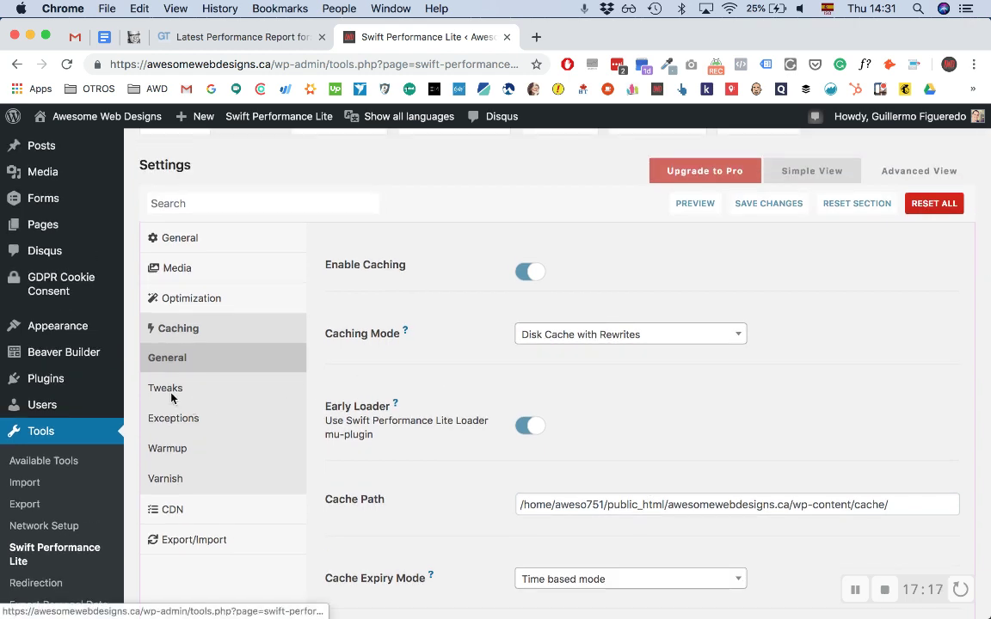
left_click(181, 389)
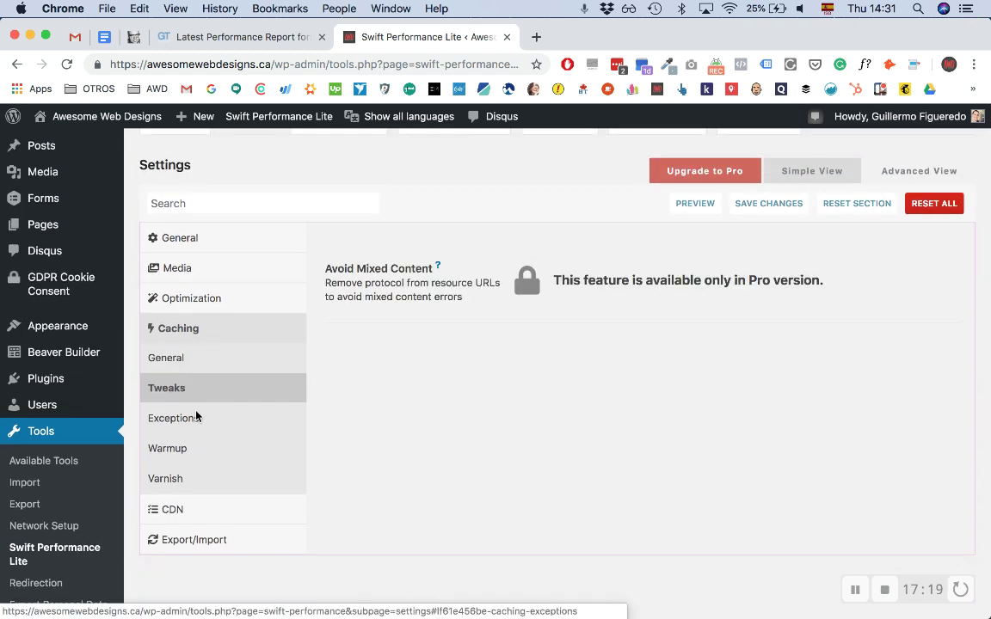
Open the caching Exceptions and review the excluded post types, pages and URLs
left_click(192, 420)
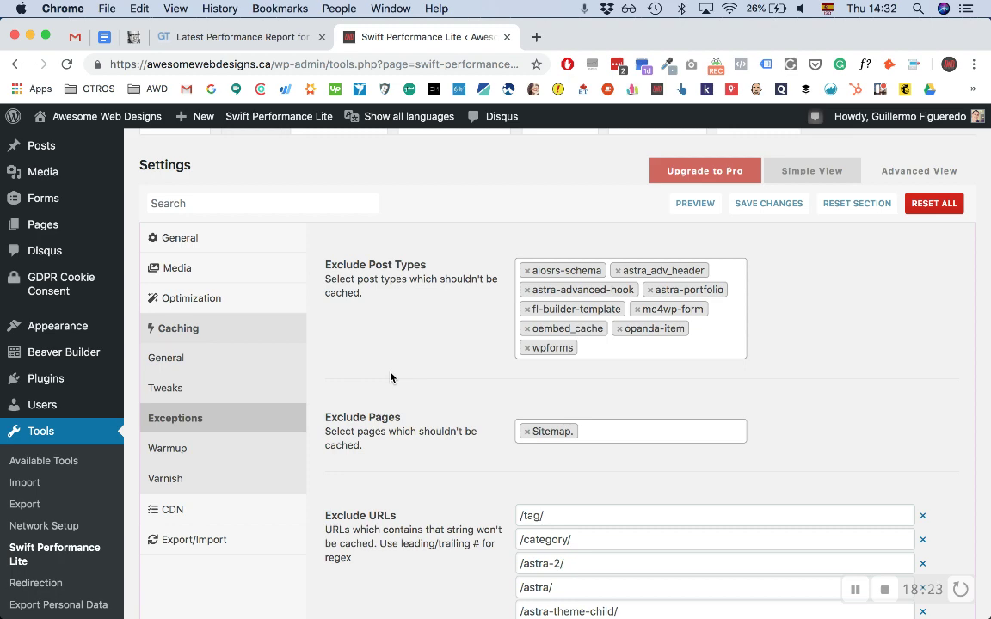
scroll(391, 377, "down", 5)
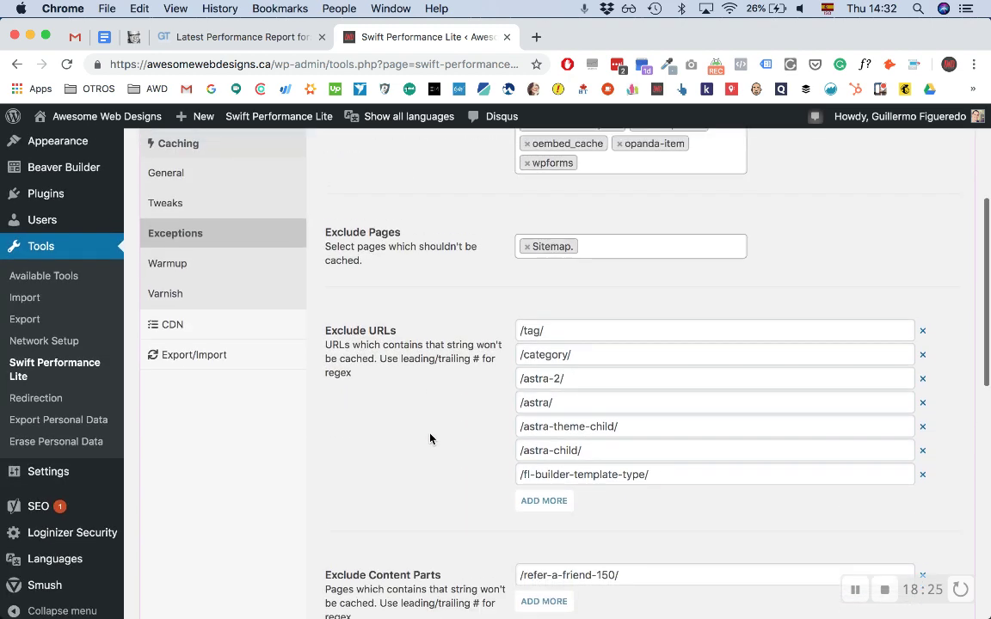
scroll(464, 425, "down", 1)
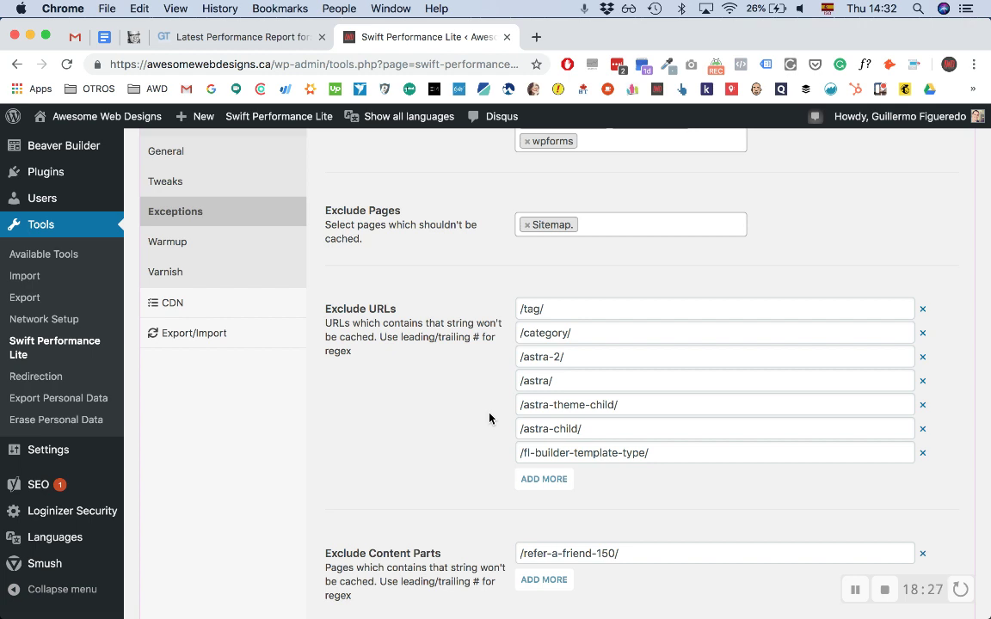
scroll(507, 361, "up", 2)
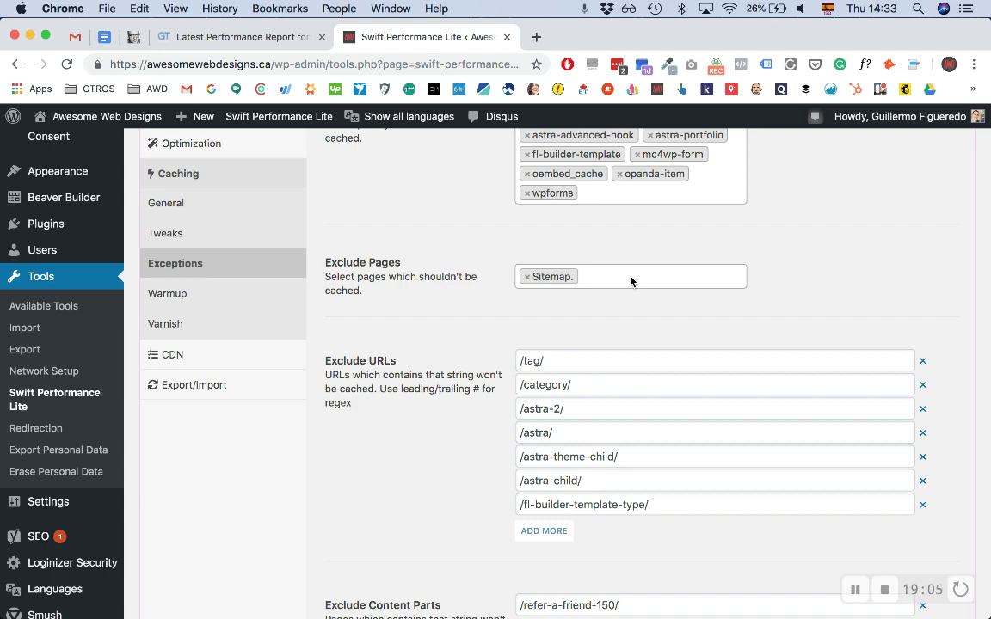
Examine the remaining caching exceptions, from Exclude Content Parts and Exclude User Agents down to Exclude Feed
scroll(630, 280, "down", 10)
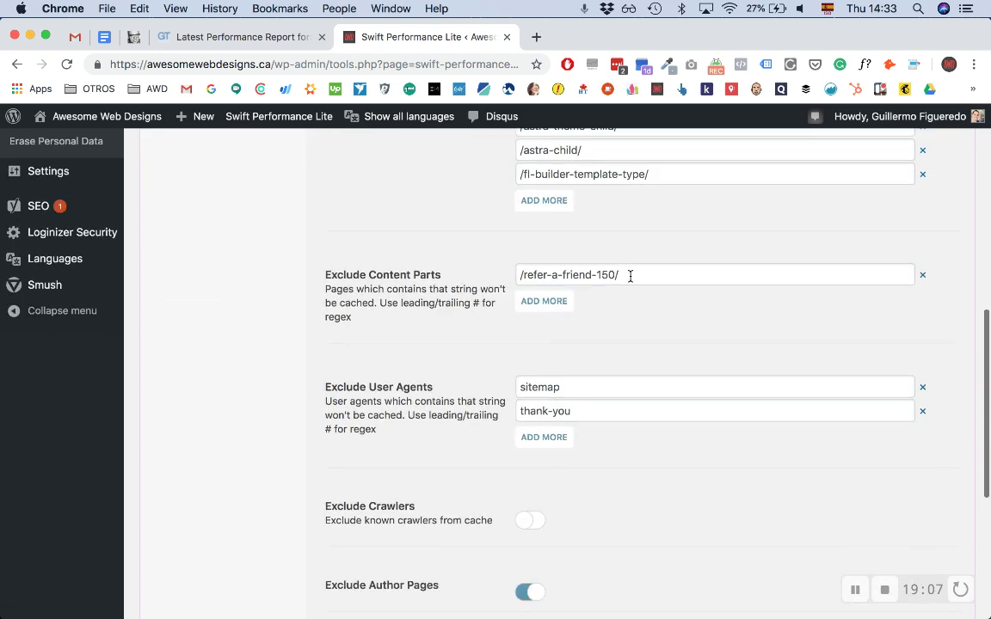
scroll(624, 317, "down", 2)
scroll(624, 316, "up", 1)
scroll(625, 317, "up", 4)
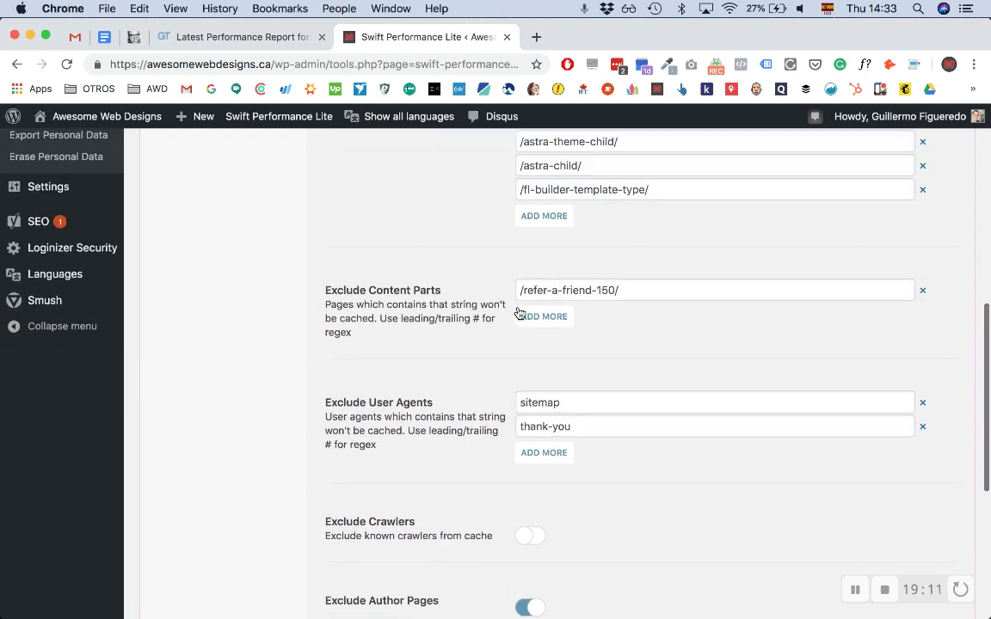
scroll(592, 298, "up", 3)
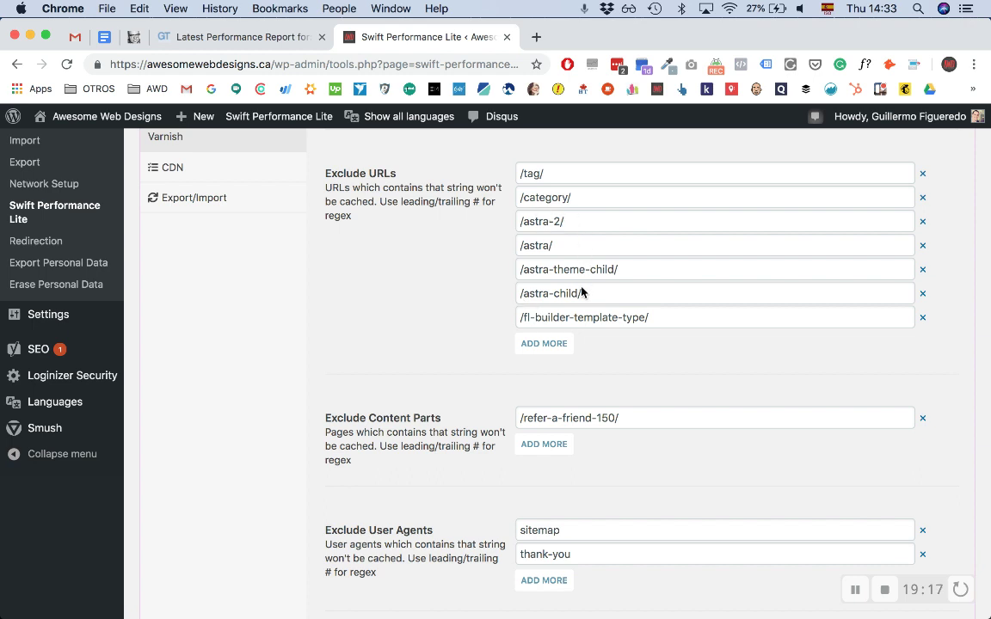
scroll(581, 291, "down", 2)
scroll(581, 293, "down", 2)
scroll(573, 276, "down", 1)
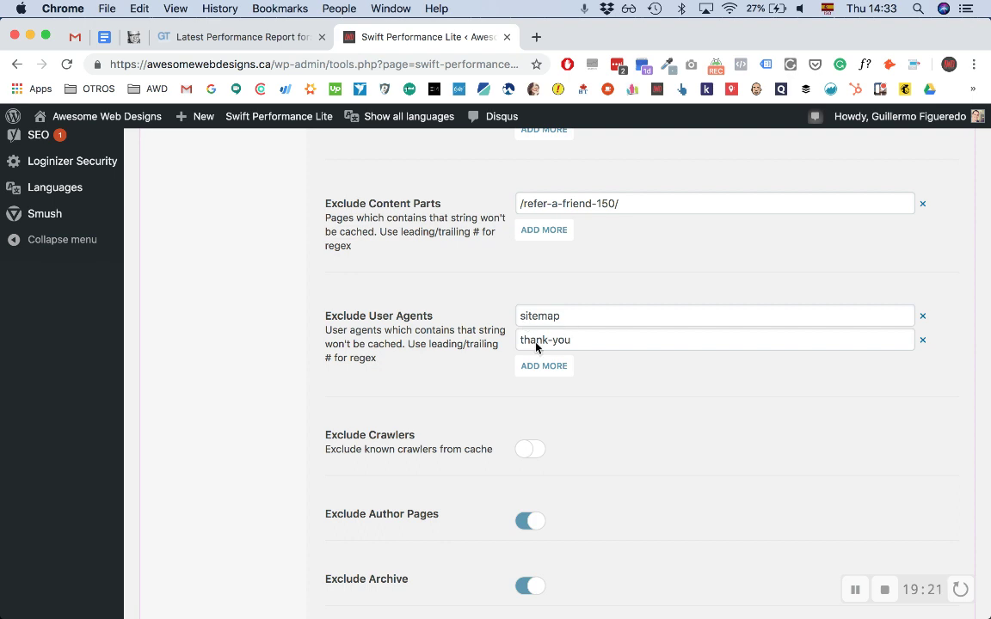
scroll(593, 360, "down", 3)
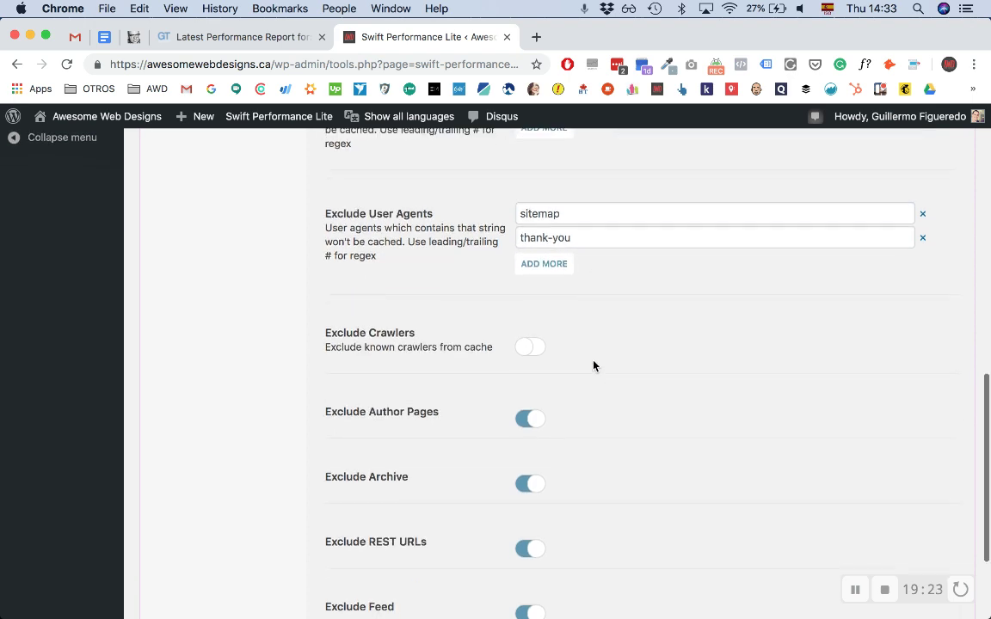
scroll(592, 366, "down", 1)
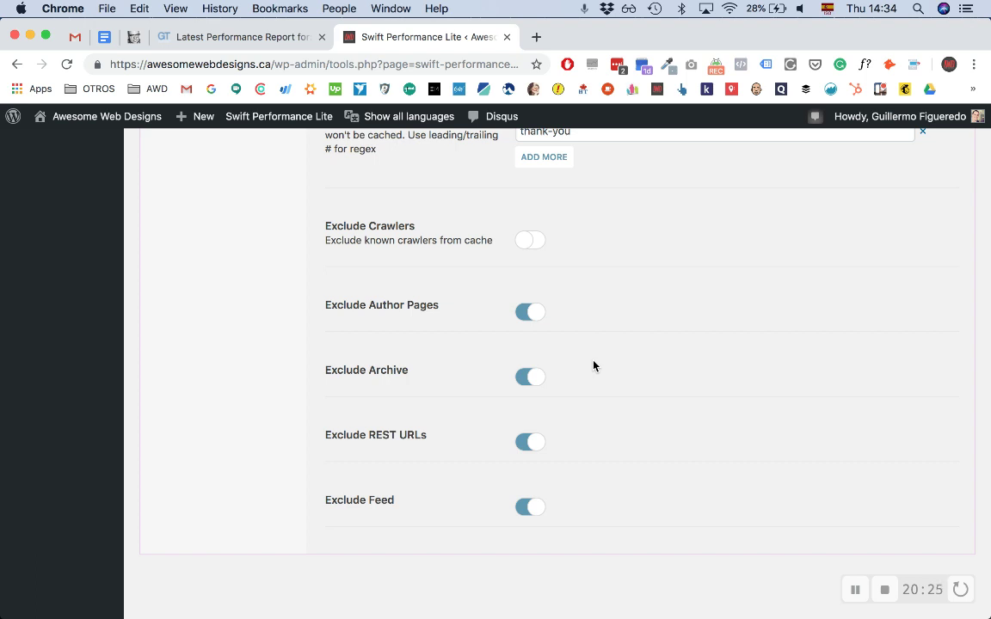
Open the caching Warmup settings and review them from remote prebuild through the Prebuild Speed choices down to Prebuild Feed
scroll(592, 366, "up", 5)
left_click(198, 351)
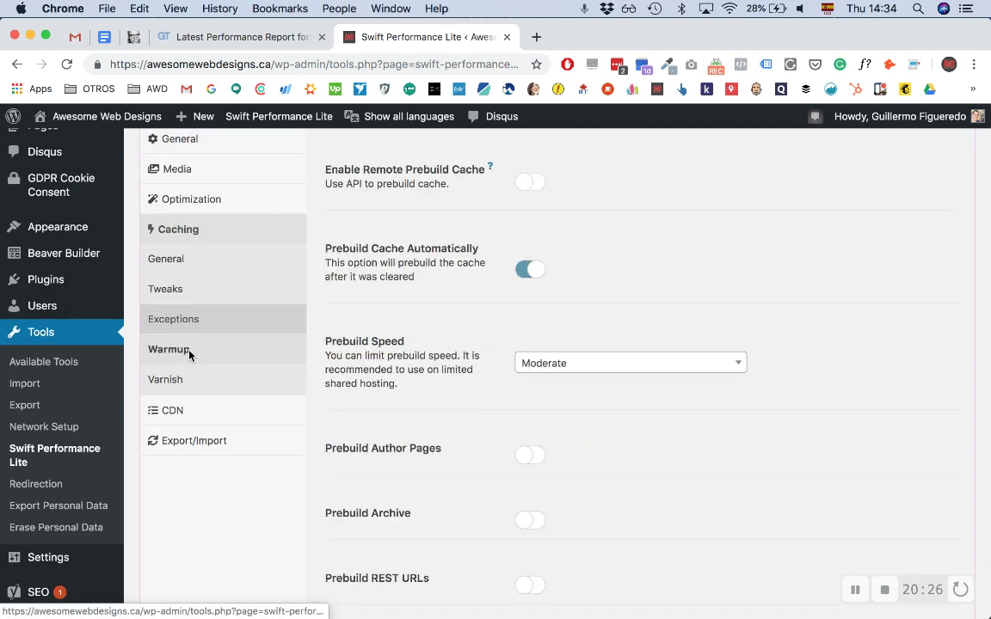
scroll(403, 413, "up", 2)
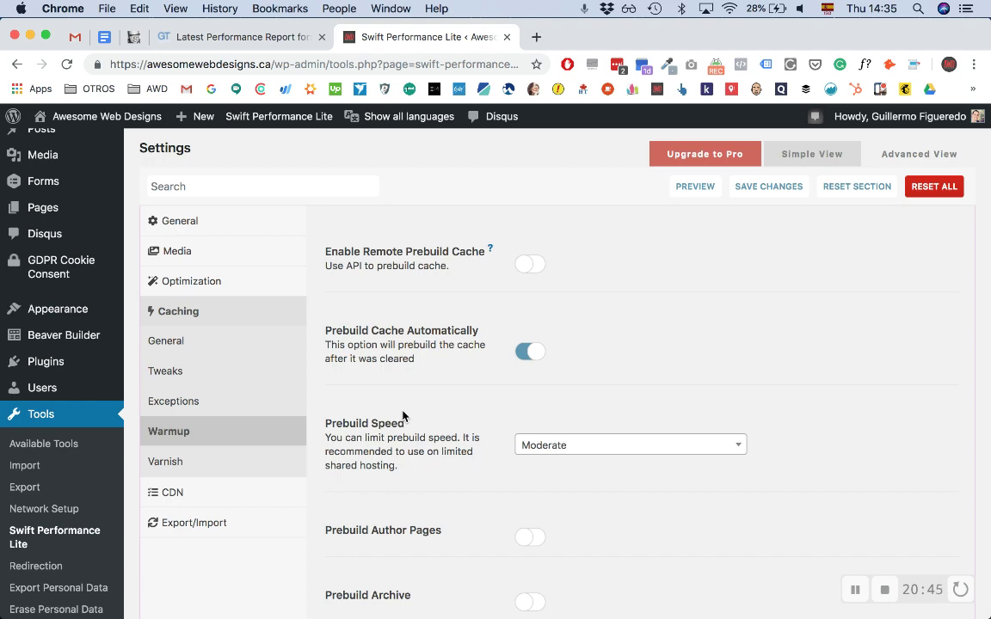
scroll(403, 416, "down", 5)
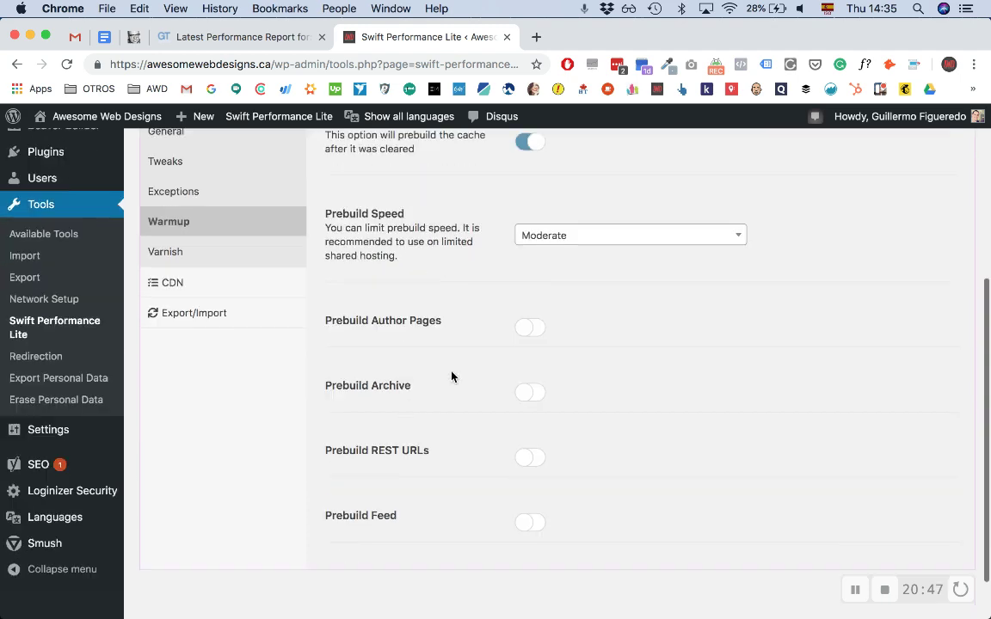
left_click(558, 245)
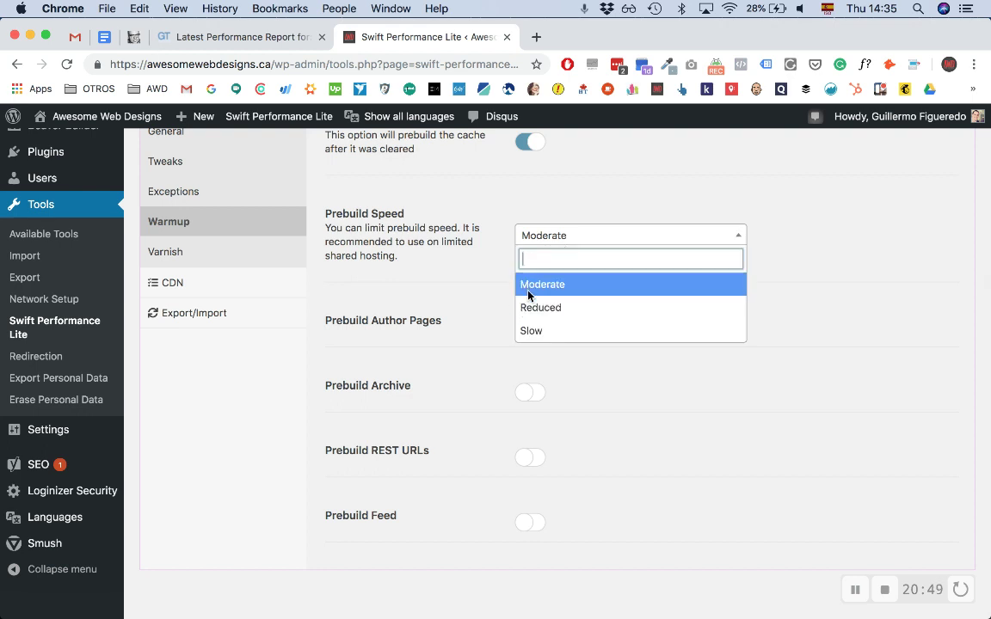
left_click(480, 295)
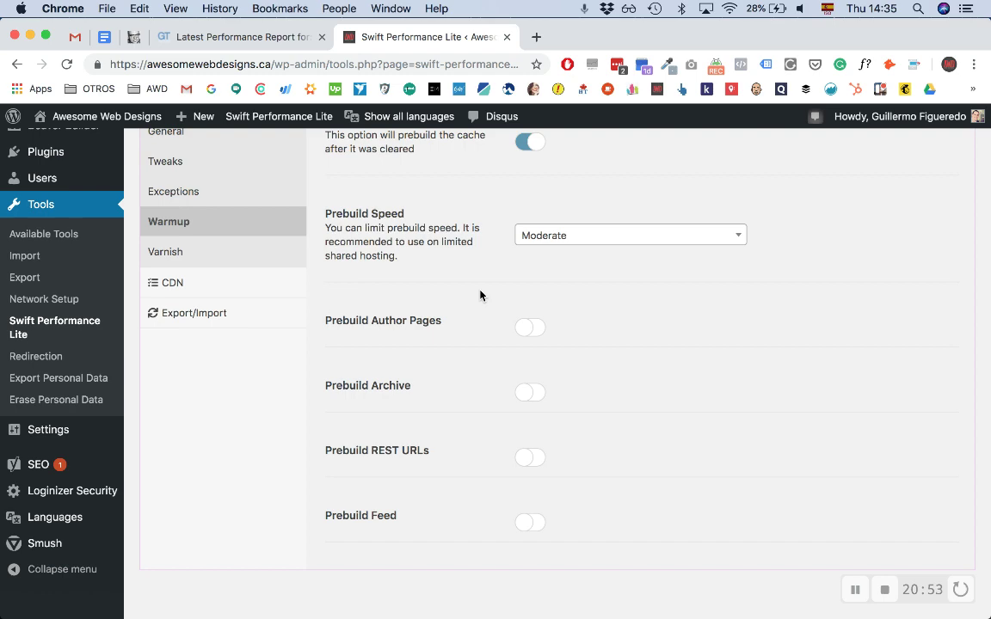
scroll(480, 295, "down", 1)
scroll(480, 295, "up", 3)
scroll(480, 290, "down", 4)
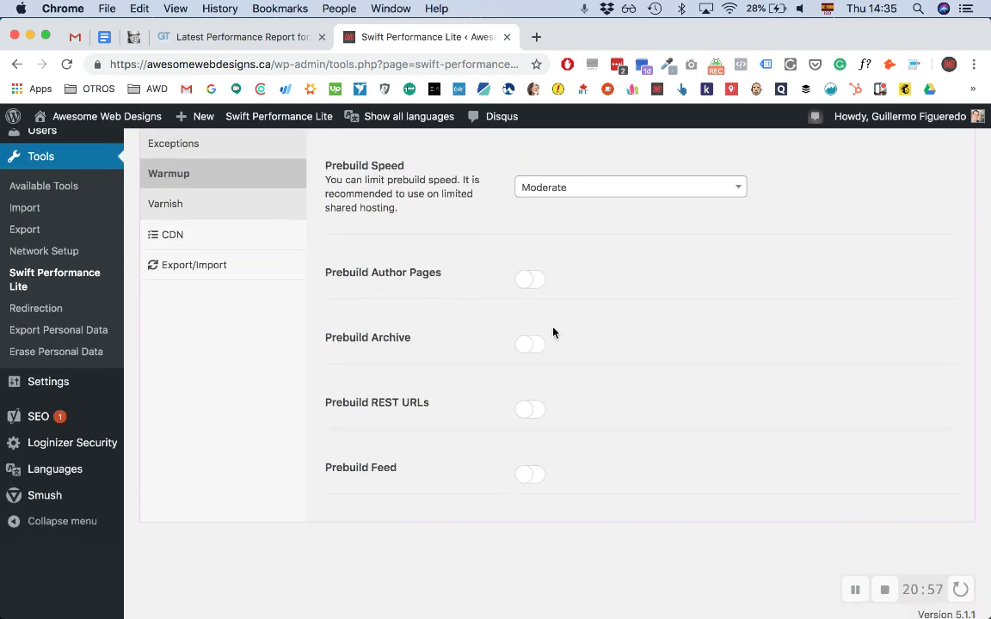
scroll(512, 354, "up", 2)
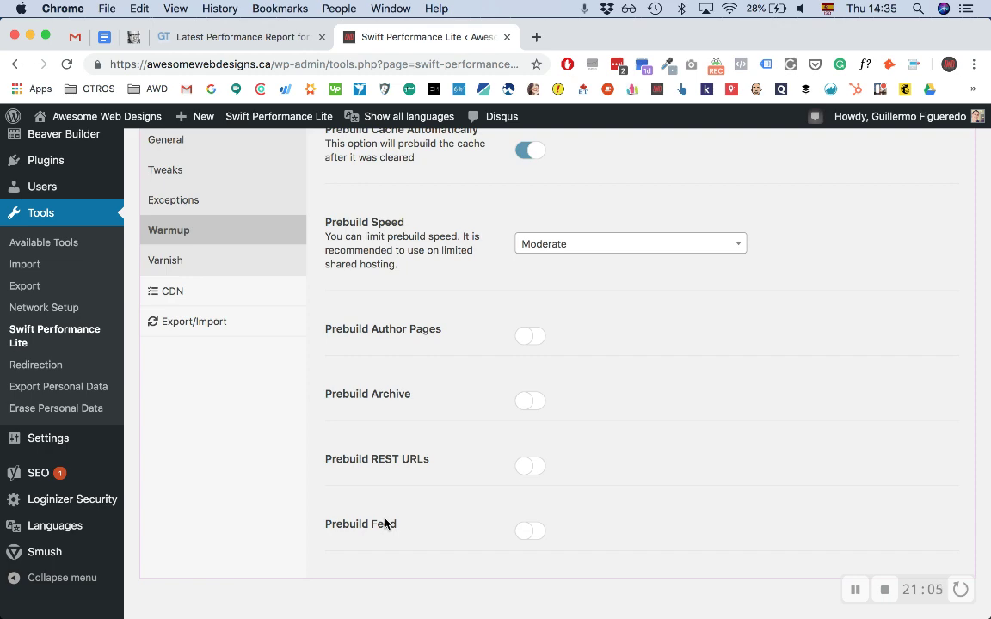
View the Varnish settings of the Caching section and the Cloudflare settings of the CDN section
scroll(386, 523, "up", 4)
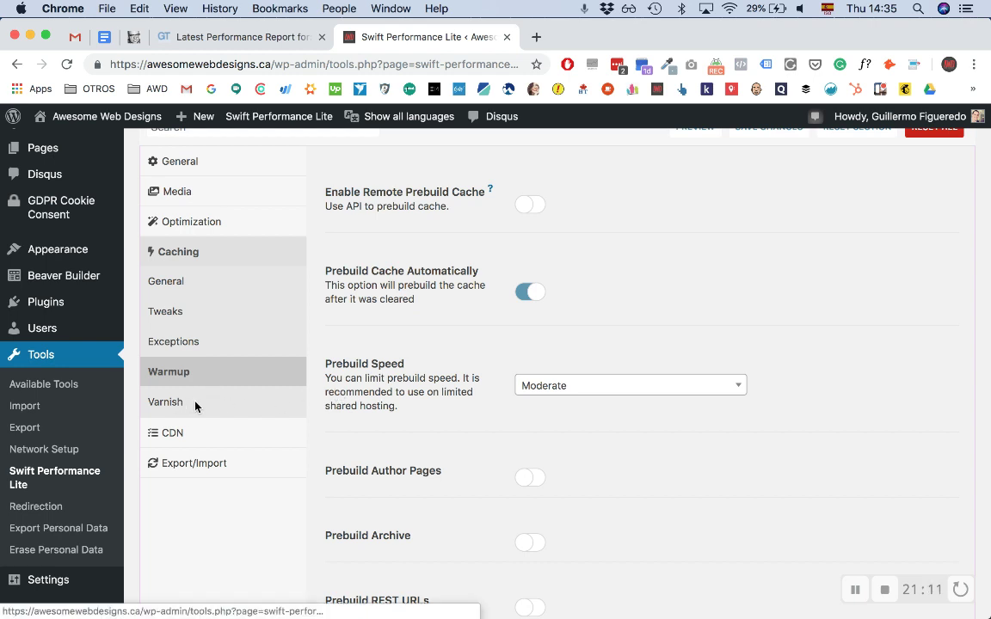
left_click(181, 404)
scroll(380, 398, "up", 2)
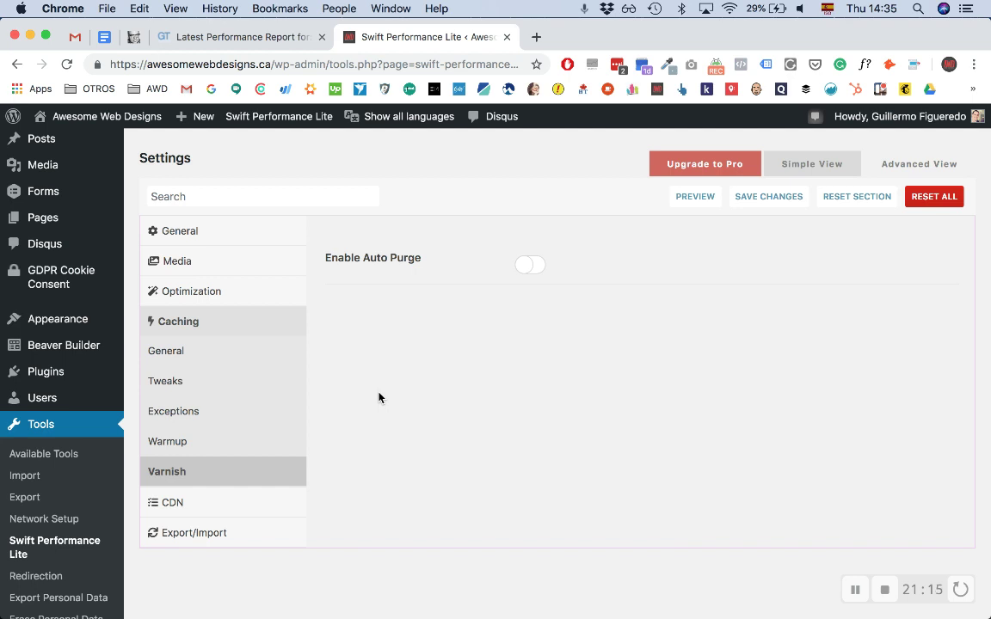
left_click(190, 502)
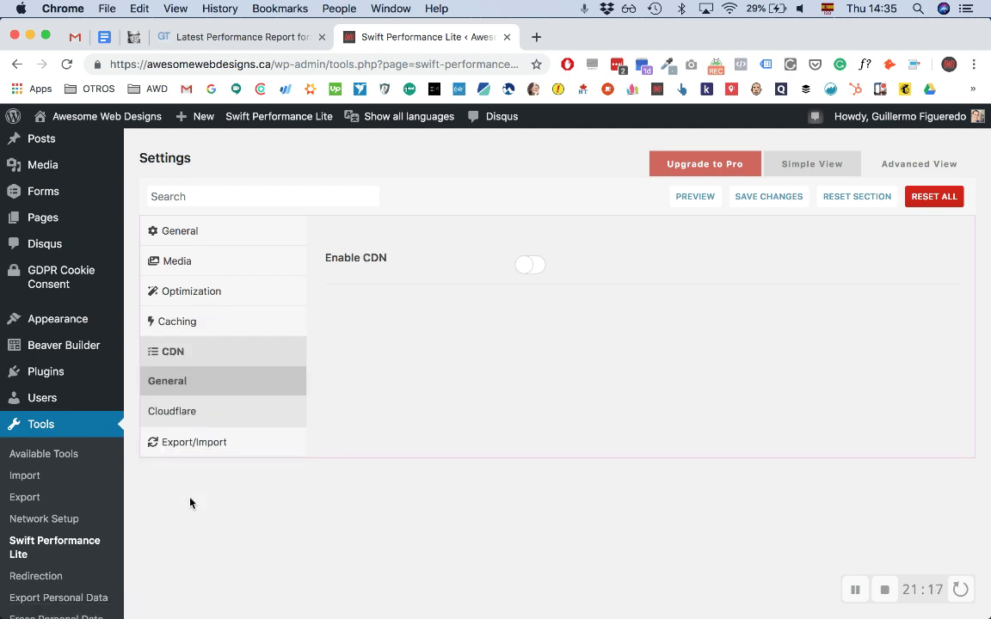
left_click(196, 415)
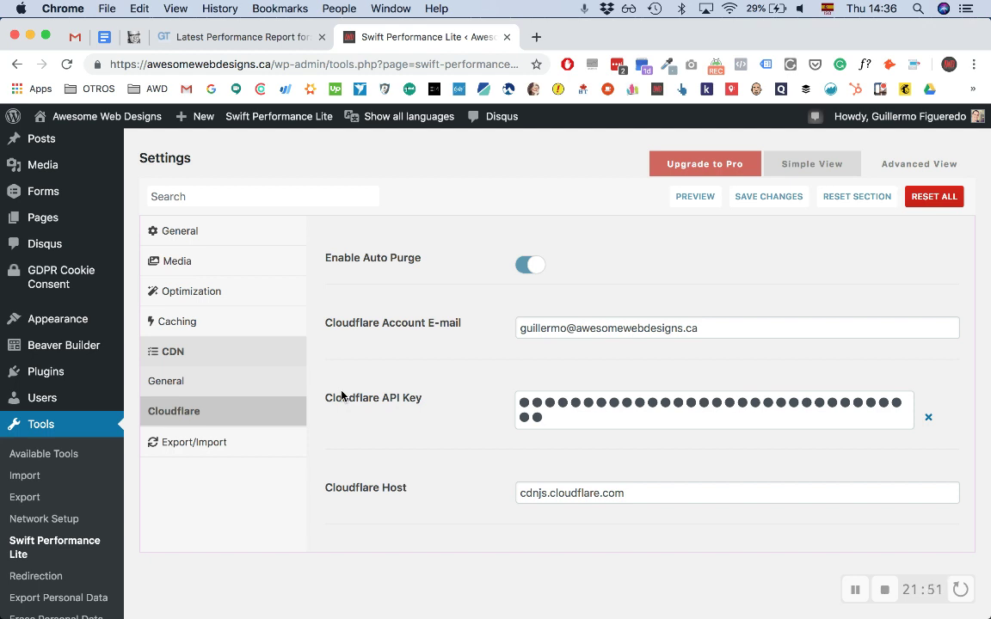
In the general CDN settings, turn on Enable CDN to view its hostname and SSL options, and turn it off again
left_click(194, 344)
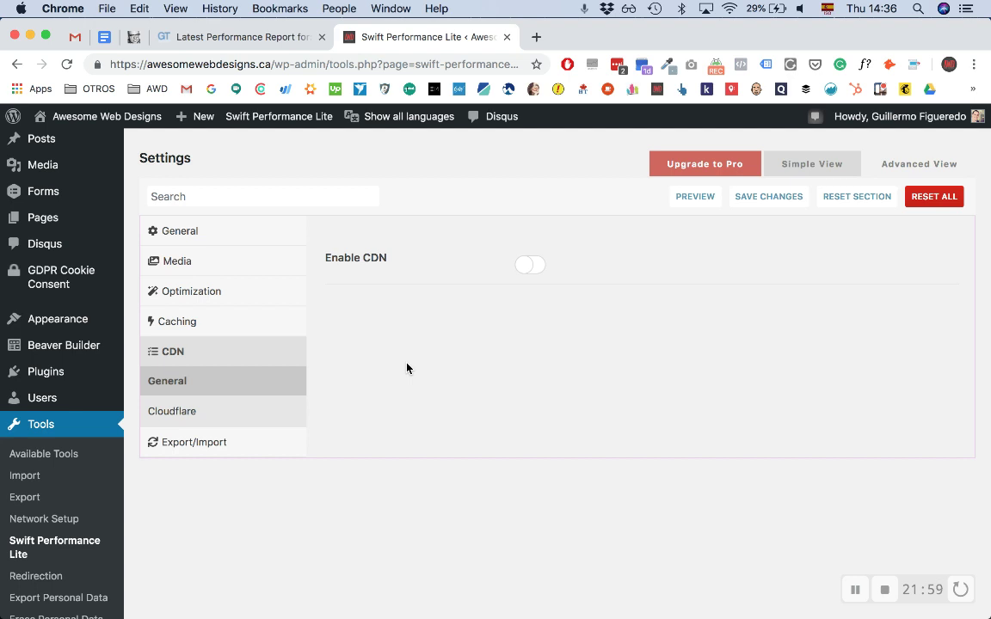
left_click(525, 266)
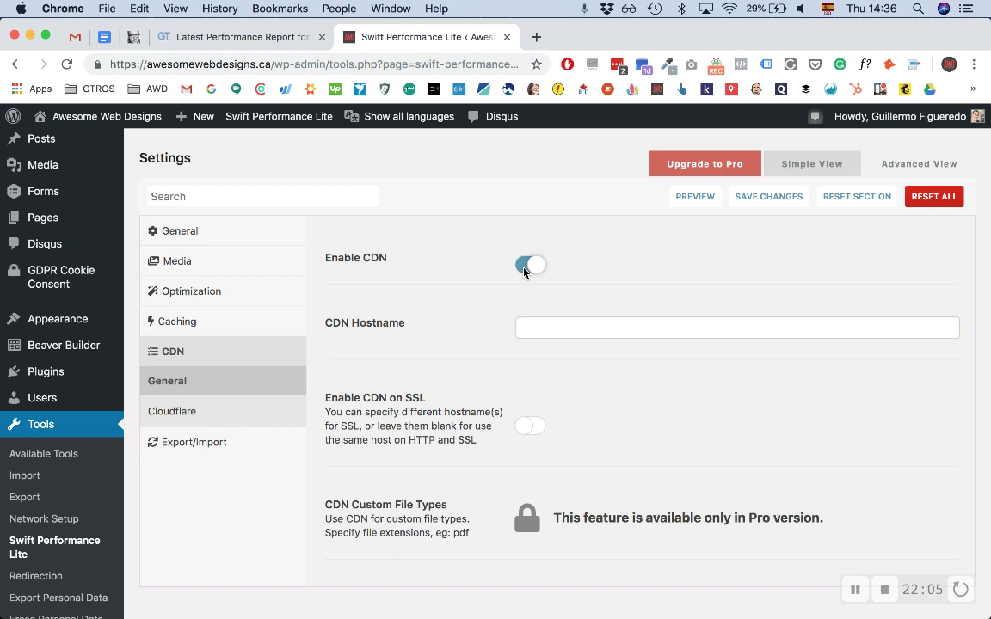
scroll(524, 272, "down", 2)
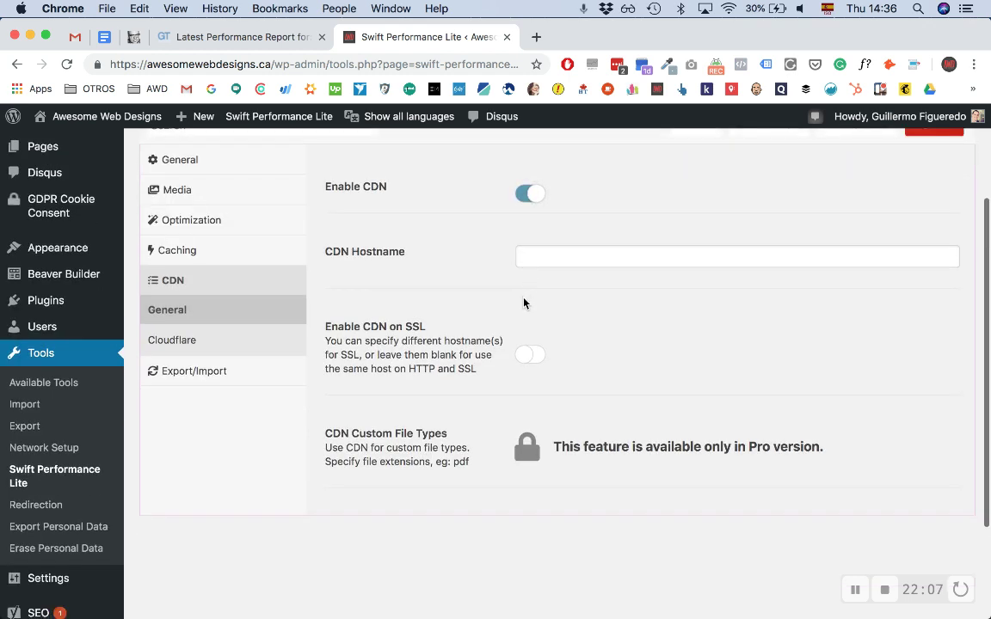
scroll(526, 297, "up", 2)
left_click(530, 271)
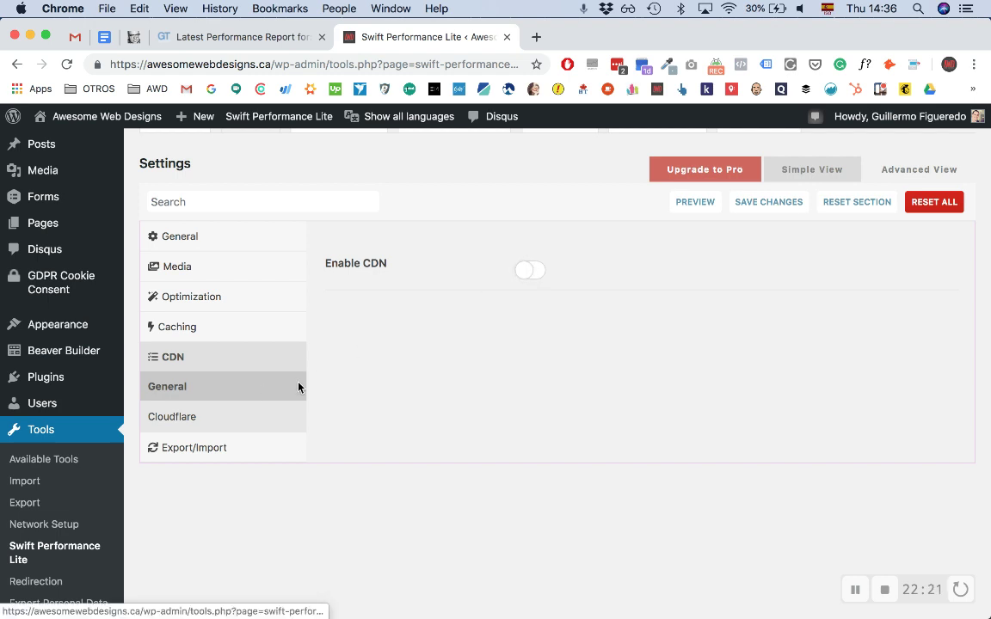
Open the Database Optimizer, leaving the settings without saving, and acknowledge having a database backup
scroll(352, 392, "up", 2)
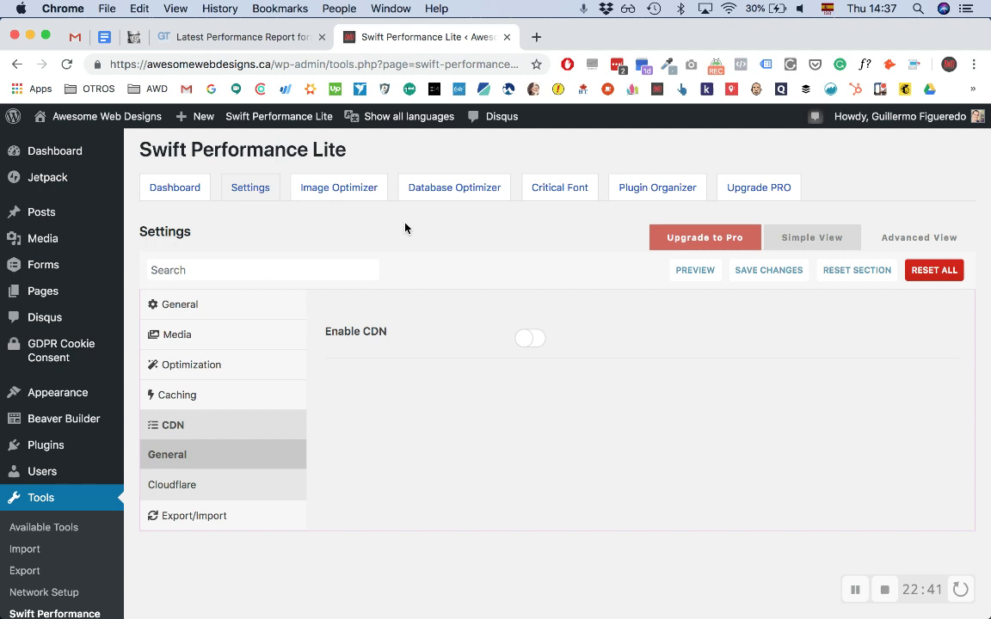
left_click(469, 191)
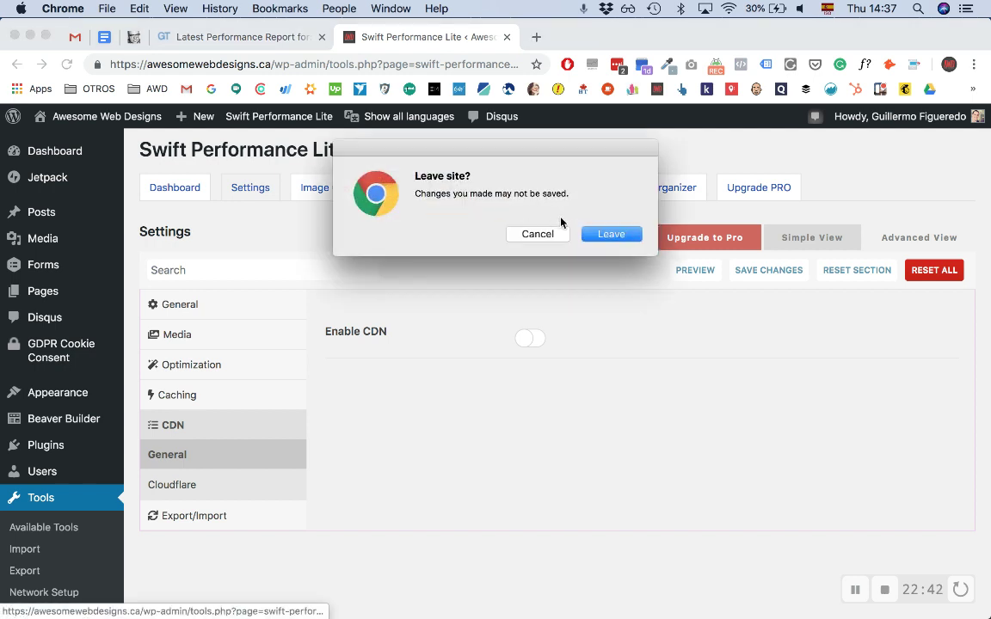
left_click(606, 234)
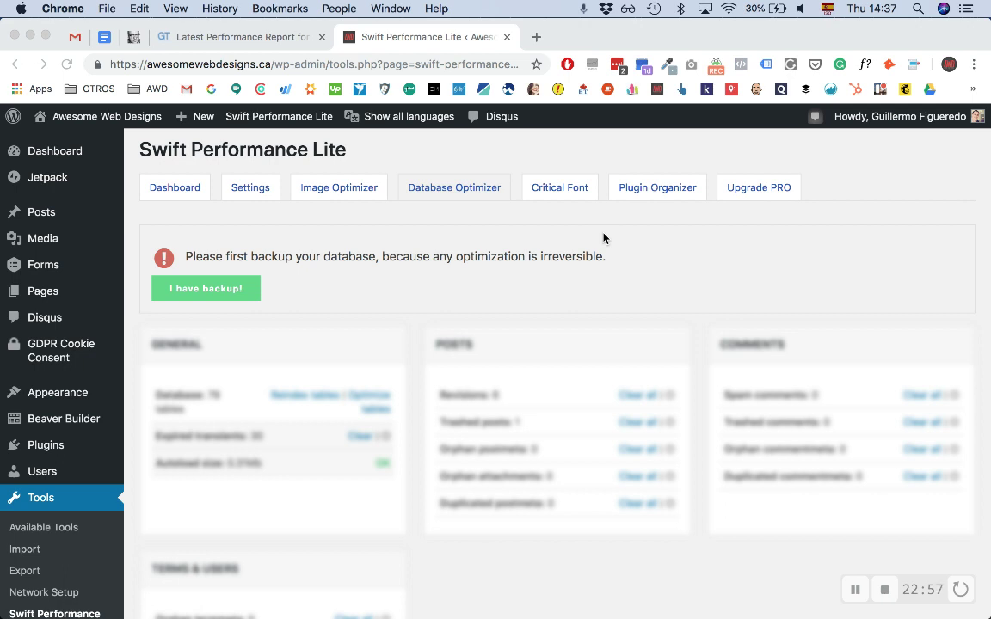
left_click(241, 290)
left_click(241, 290)
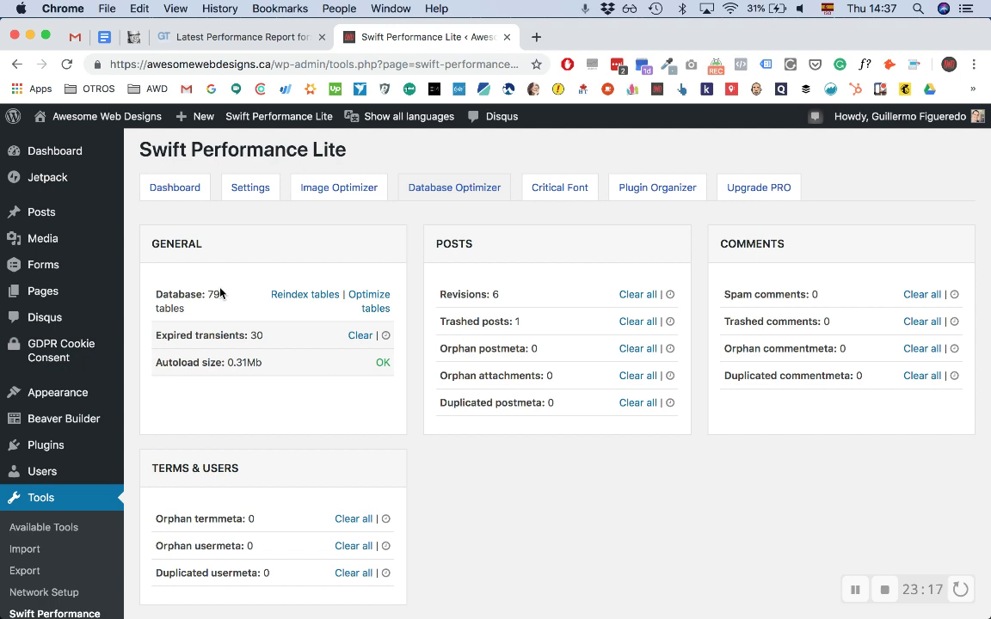
Clear the expired transients, all post revisions and all trashed posts from the database
left_click(359, 337)
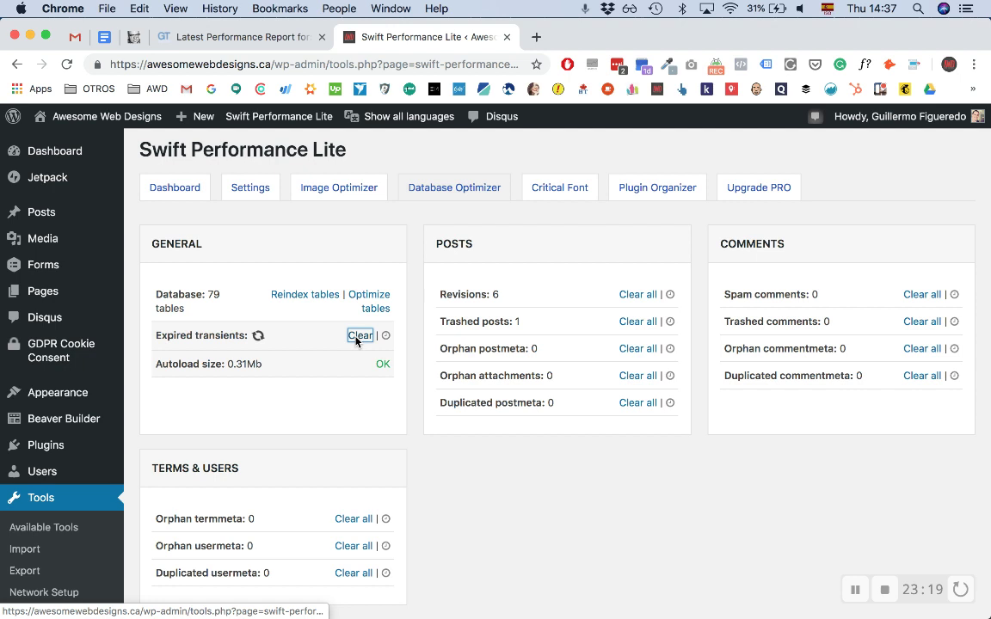
left_click(637, 294)
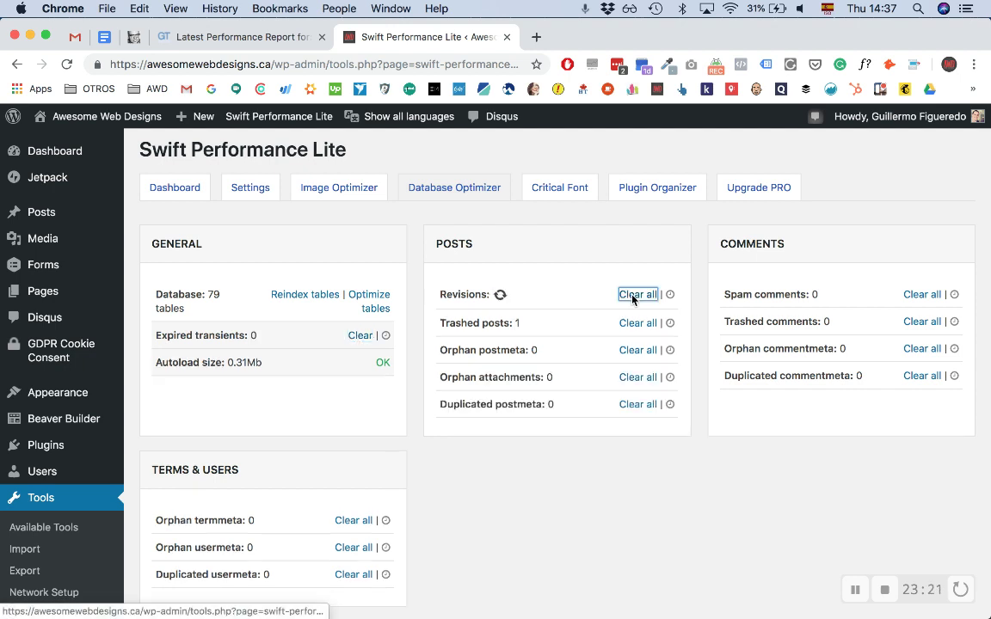
left_click(624, 326)
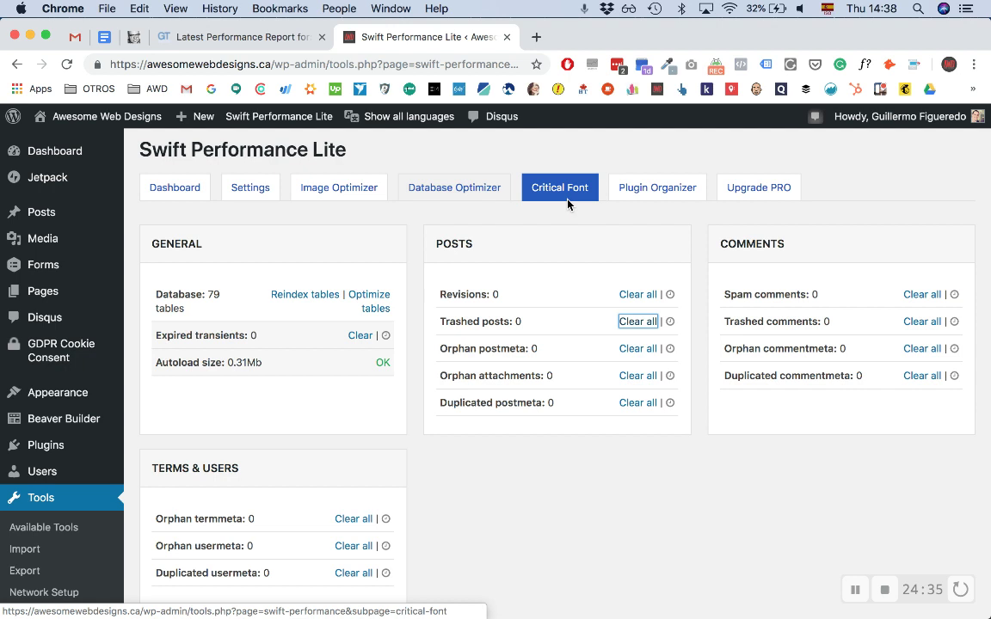
Open the Plugin Organizer and review the URL Match rules set for Gravity Forms
left_click(644, 194)
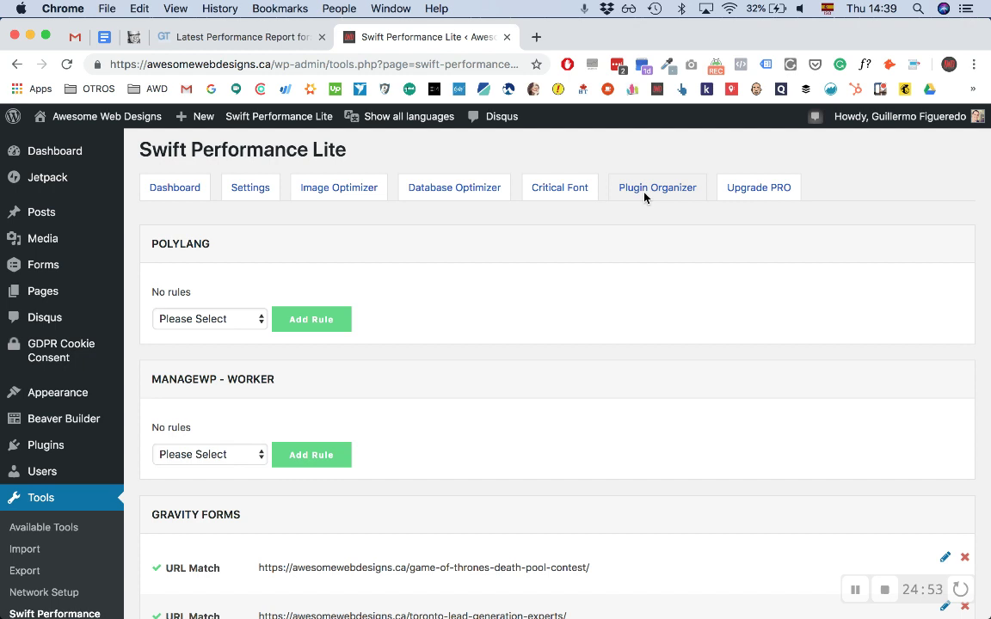
scroll(644, 198, "down", 2)
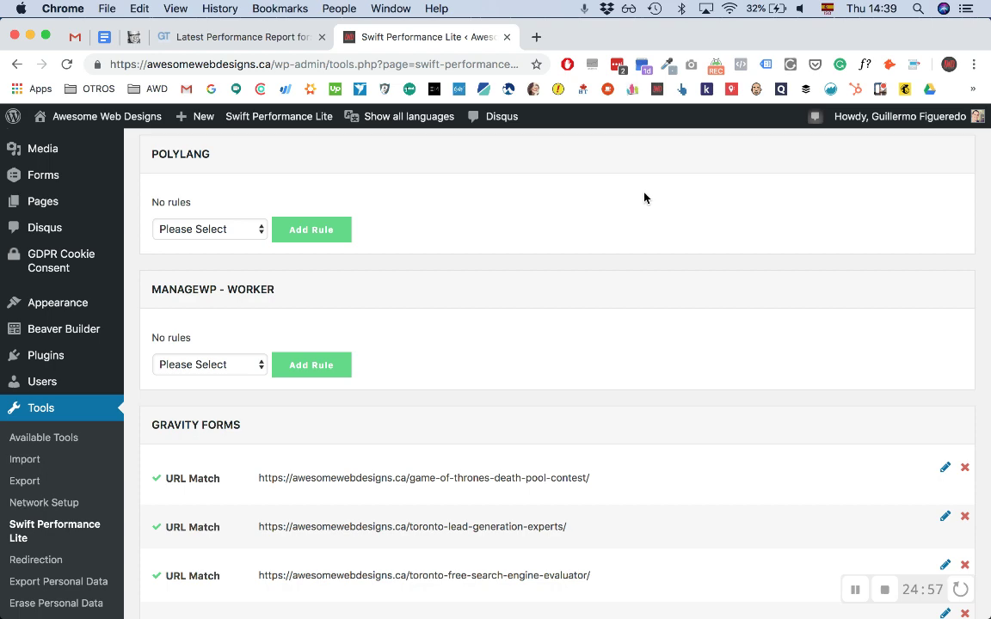
scroll(644, 198, "down", 5)
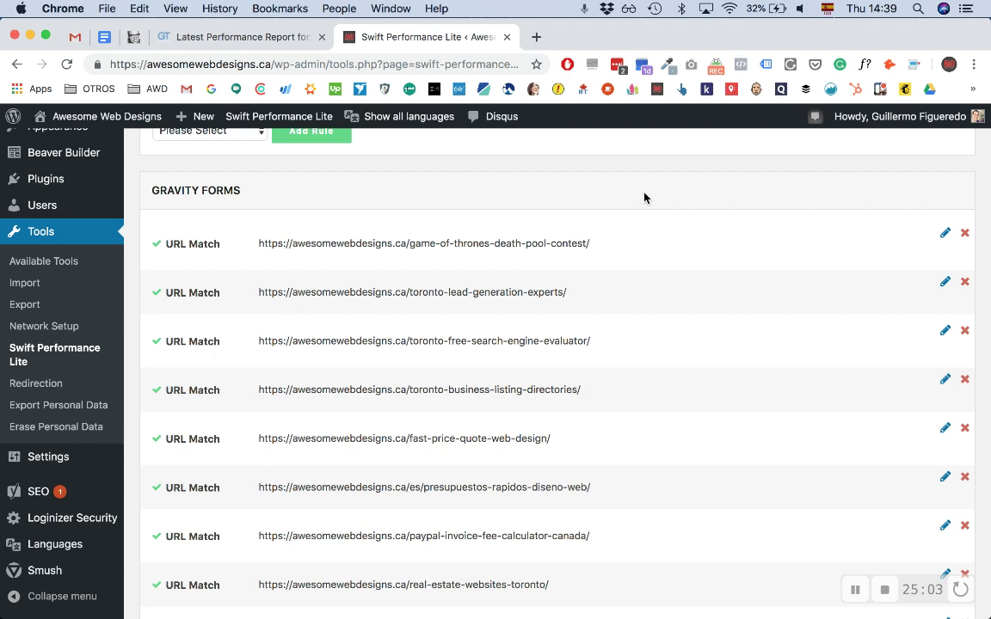
scroll(644, 197, "down", 2)
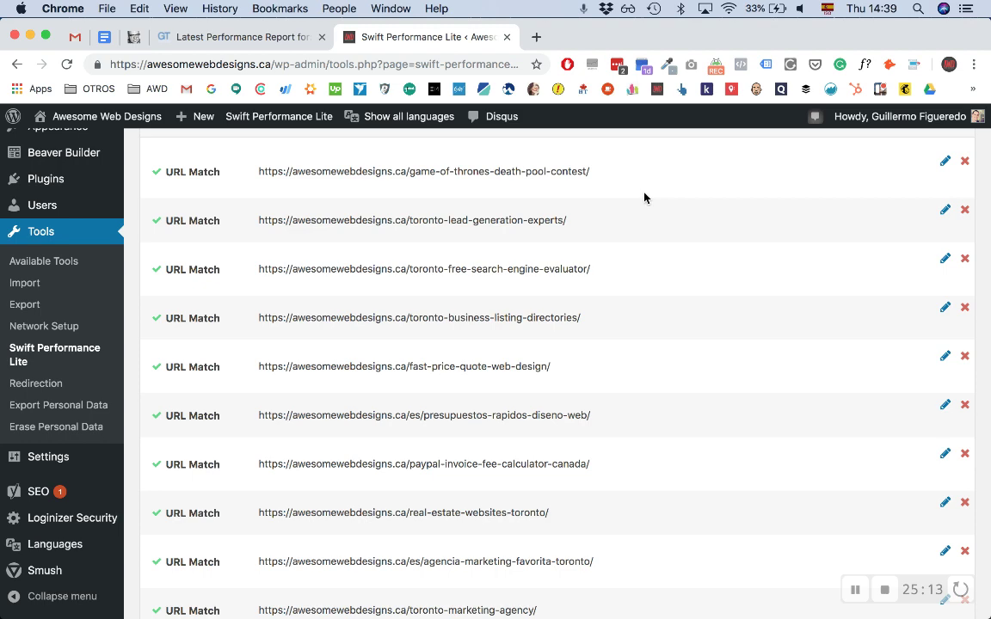
scroll(643, 197, "down", 4)
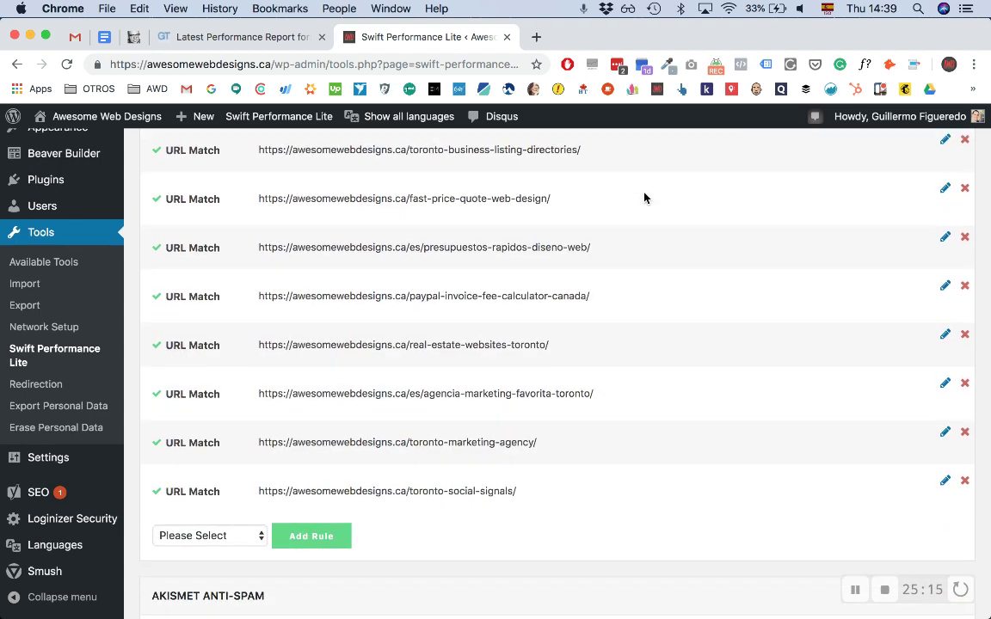
scroll(643, 198, "up", 5)
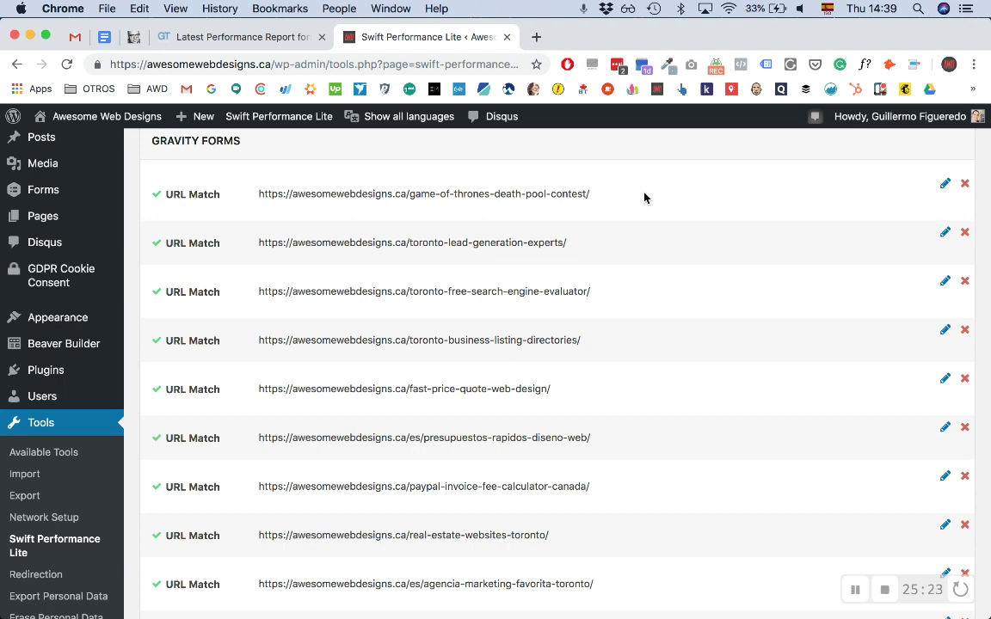
Review the rules of the other plugins, including Disqus, Easy Table of Contents and the Gravity Forms add-ons
scroll(643, 198, "down", 10)
scroll(643, 198, "down", 15)
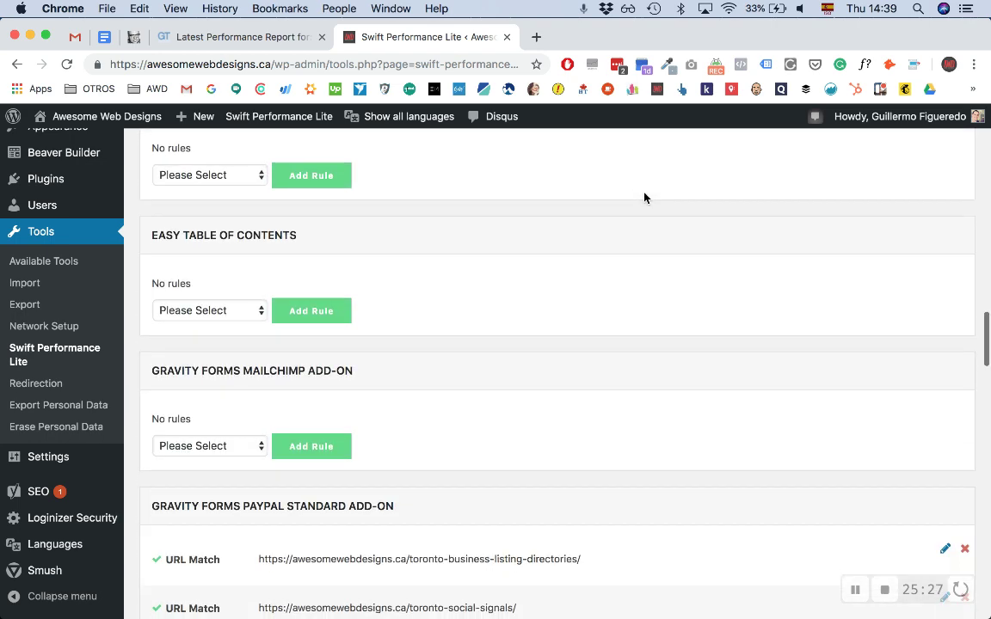
scroll(643, 198, "up", 6)
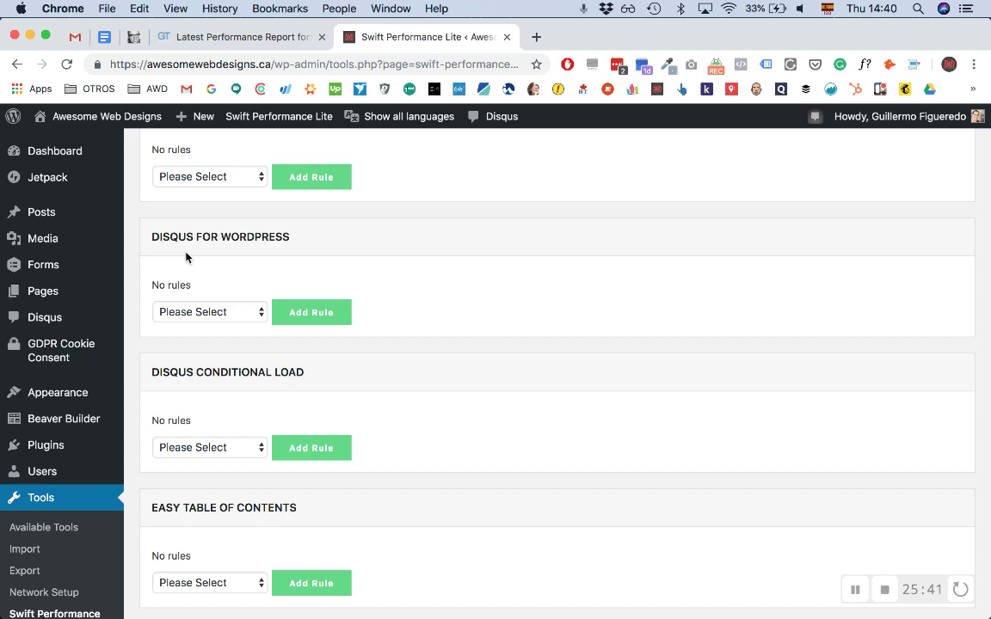
scroll(186, 256, "down", 6)
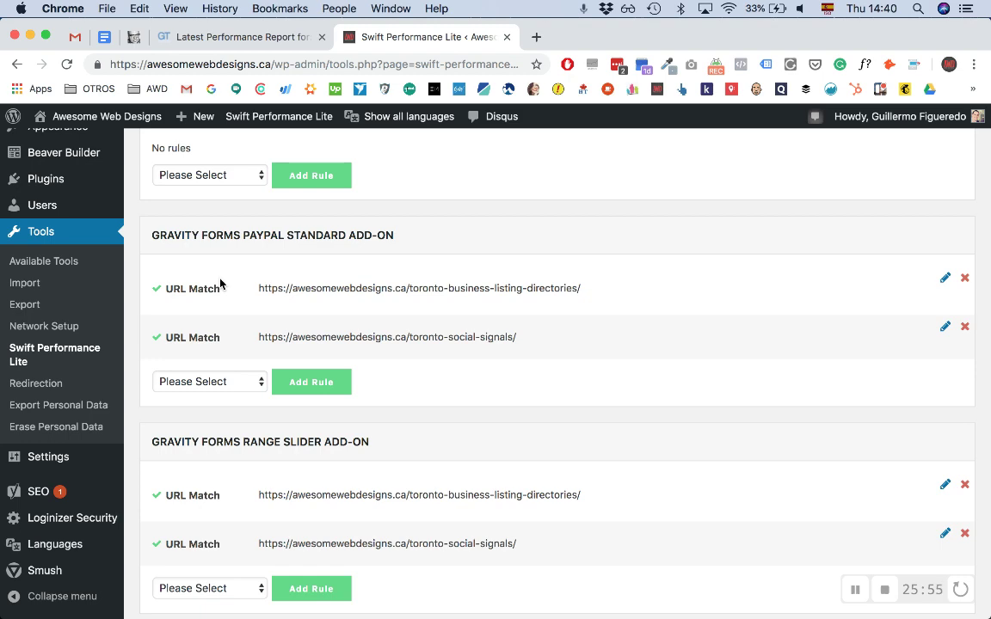
Return to the plugin's Dashboard with its cache actions and cache status
scroll(220, 284, "up", 5)
scroll(221, 283, "up", 15)
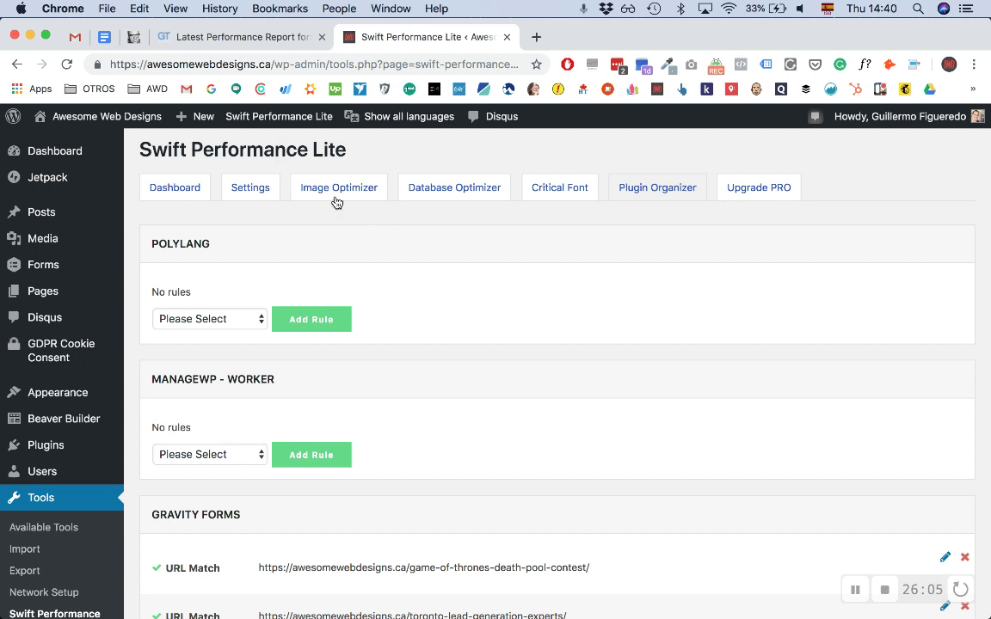
left_click(188, 191)
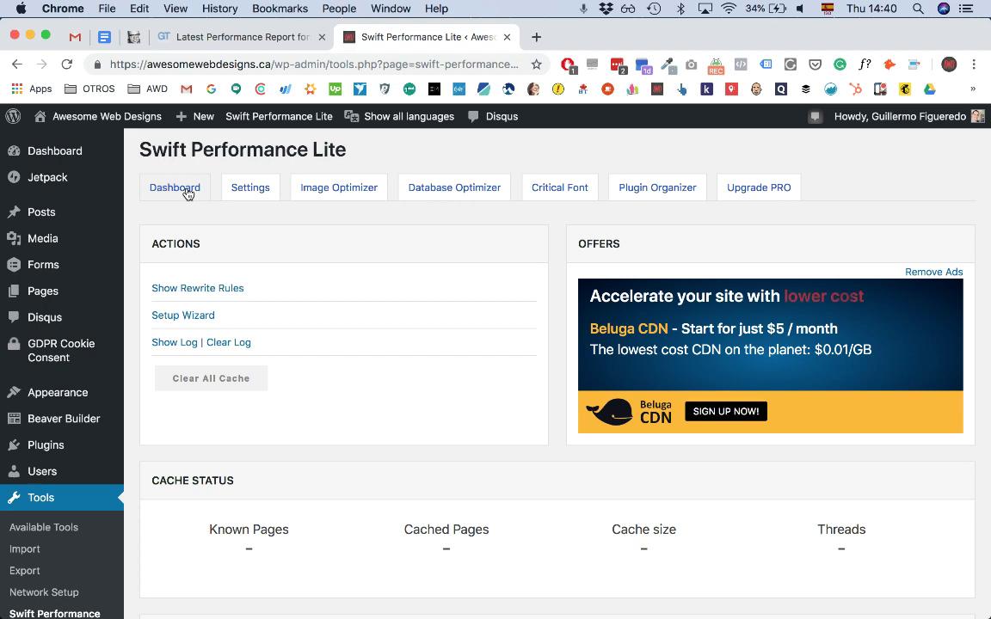
Switch to the GTmetrix performance report and highlight its Test Server Region label
left_click(248, 39)
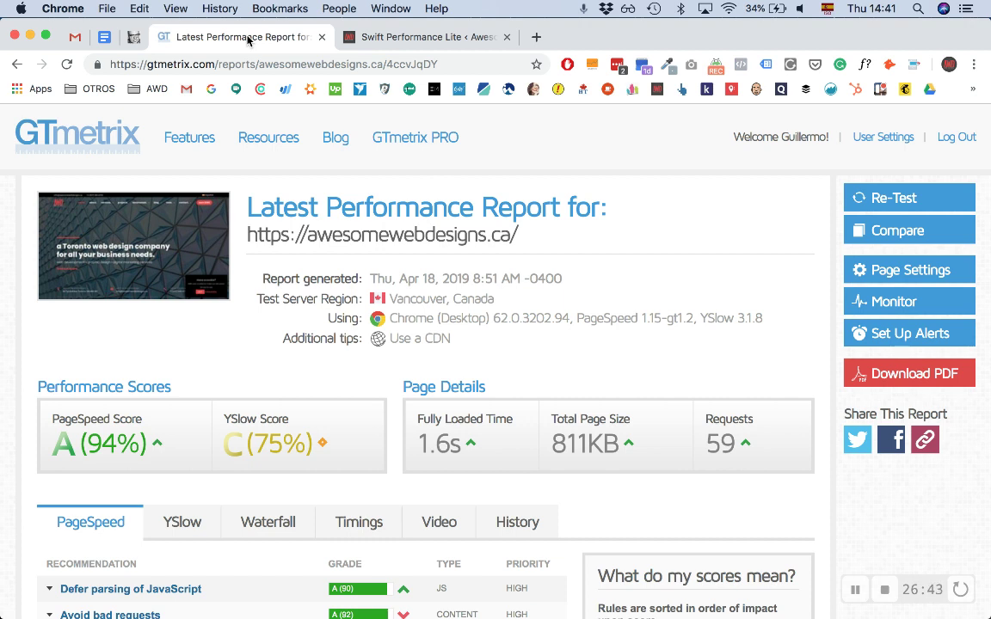
left_click_drag(256, 299, 361, 302)
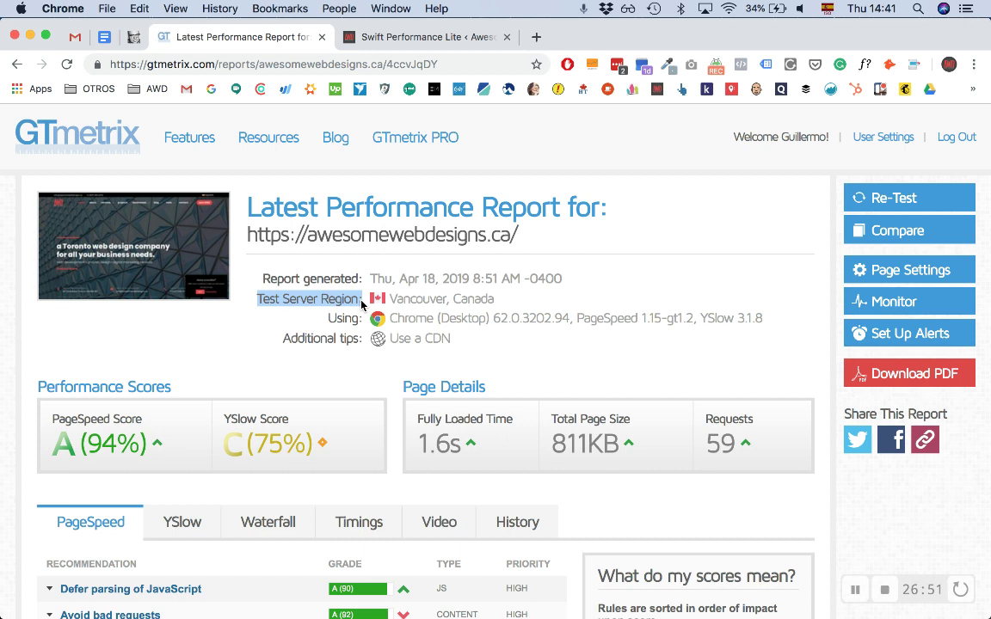
Switch to the Swift Performance Lite dashboard and check the Known Pages and Cached Pages figures under Cache Status
left_click_drag(362, 302, 365, 301)
left_click(371, 37)
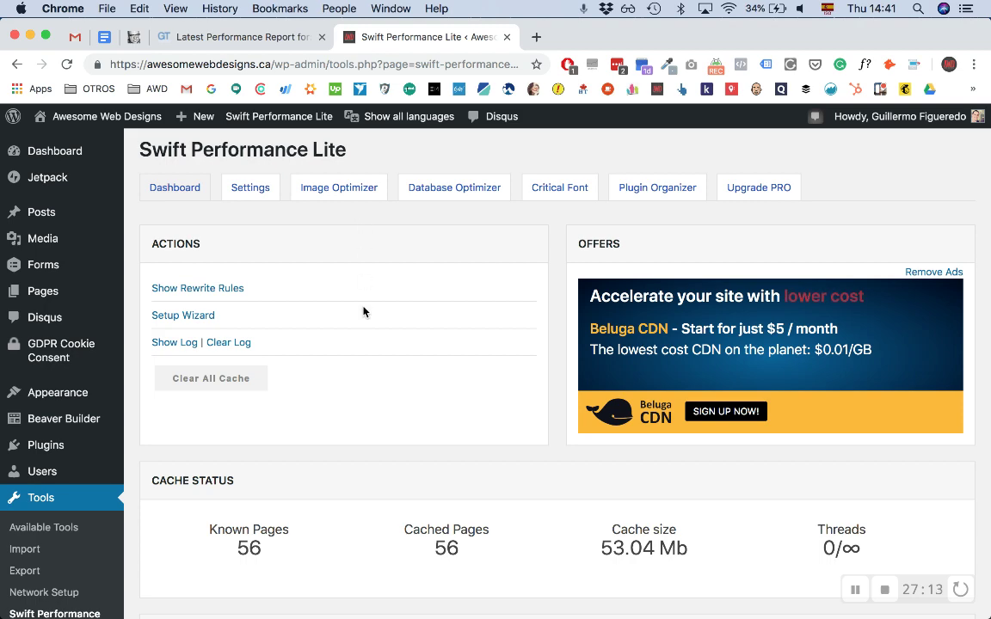
scroll(363, 311, "down", 5)
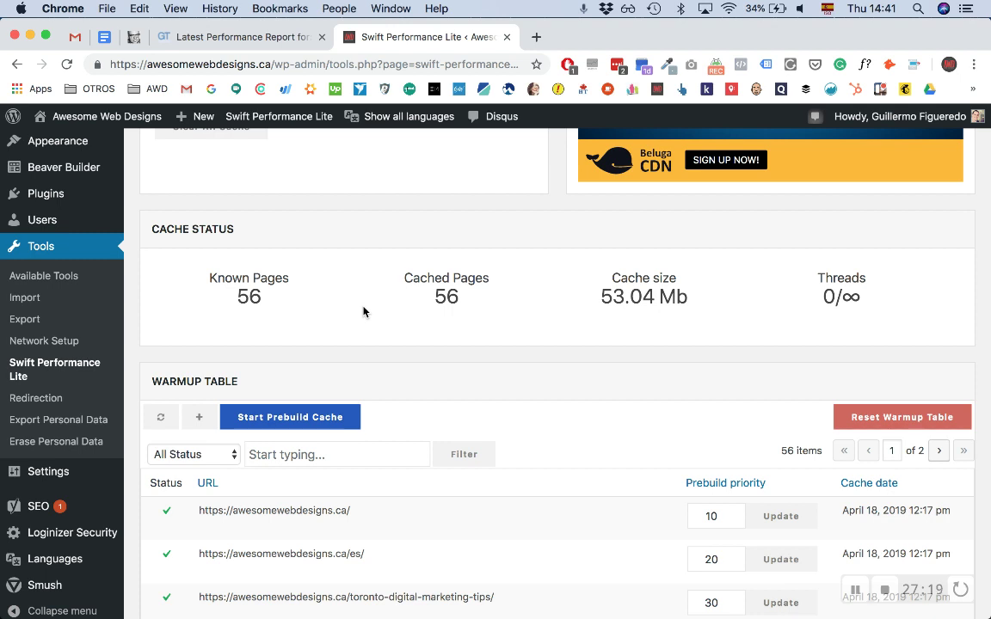
left_click_drag(260, 305, 236, 301)
double_click(433, 300)
left_click(434, 300)
Review the cached status of the URLs in the Warmup Table, and return to the GTmetrix performance report
scroll(422, 358, "down", 5)
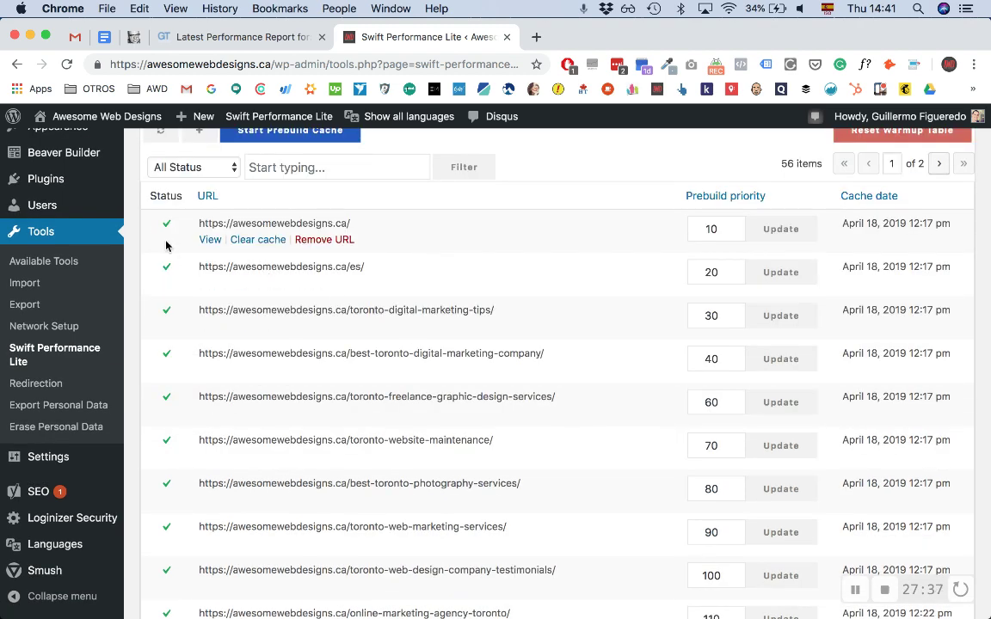
scroll(160, 421, "down", 20)
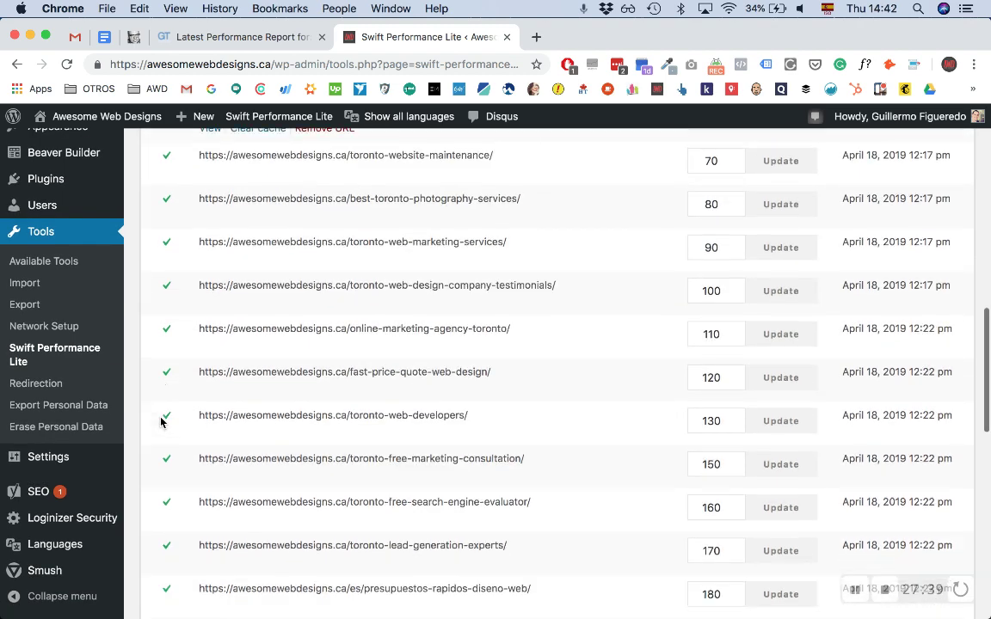
scroll(160, 421, "up", 20)
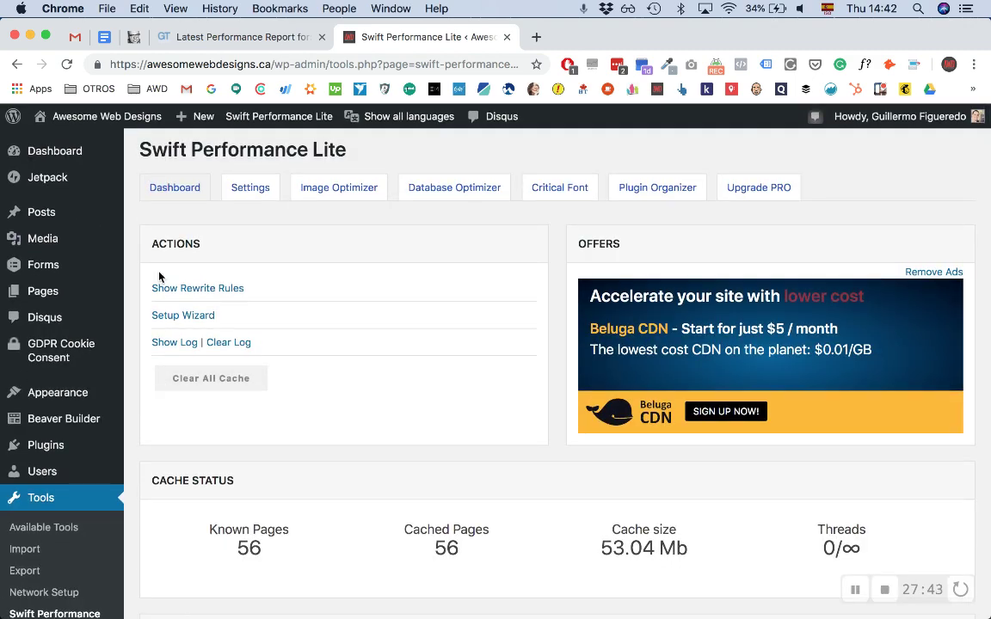
left_click(193, 36)
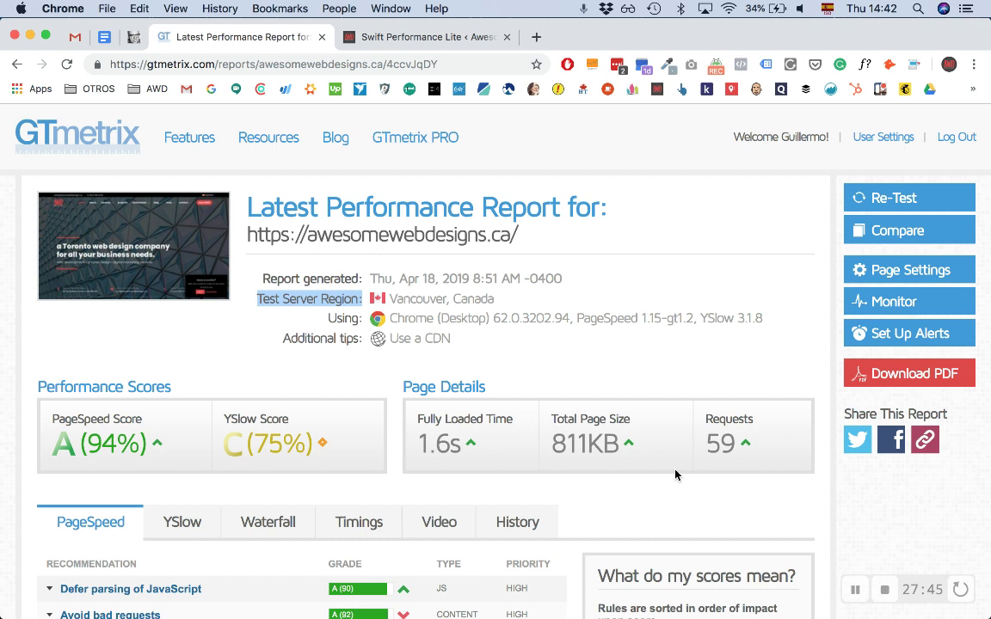